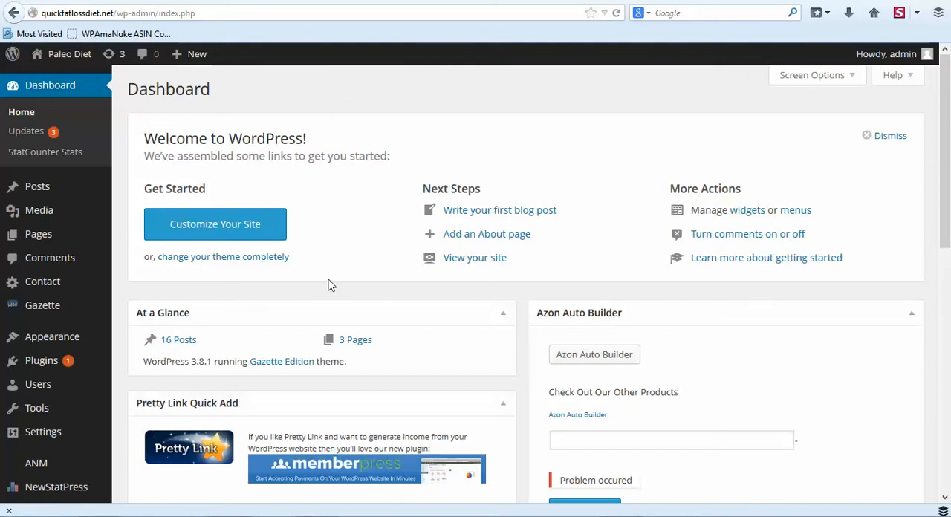
Search the plugin directory for "rename wp login", and install and activate the Rename wp-login.php plugin.
{"action": "mouse_move", "coordinate": [45, 361]}
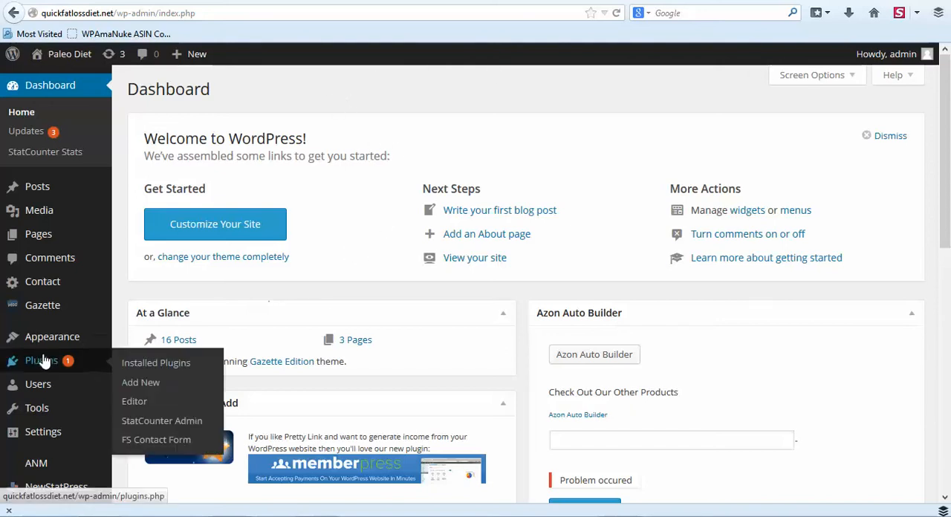
{"action": "left_click", "coordinate": [136, 383]}
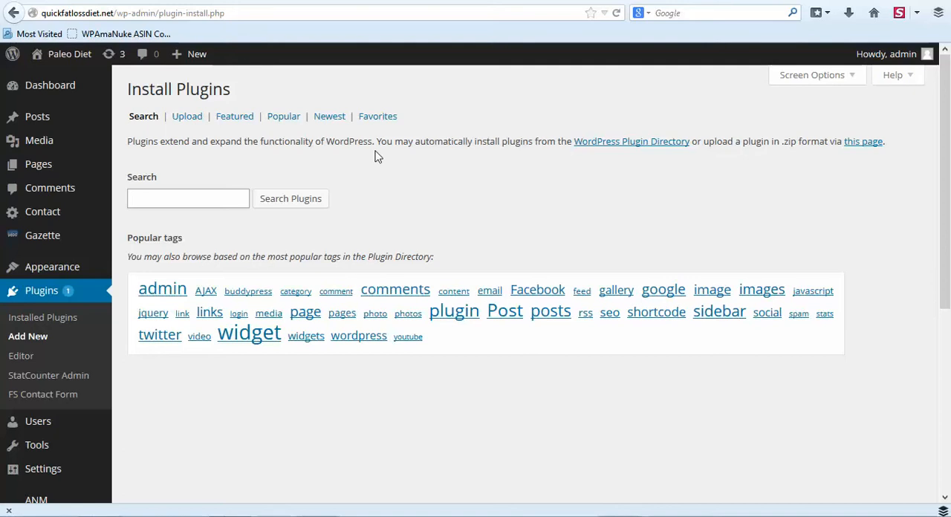
{"action": "type", "text": "rename wp login"}
{"action": "key", "text": "Return"}
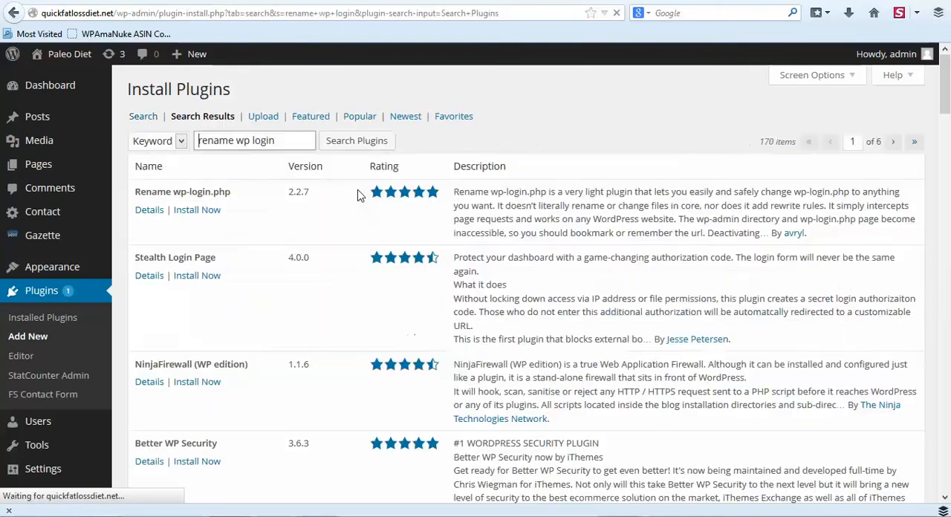
{"action": "left_click", "coordinate": [199, 210]}
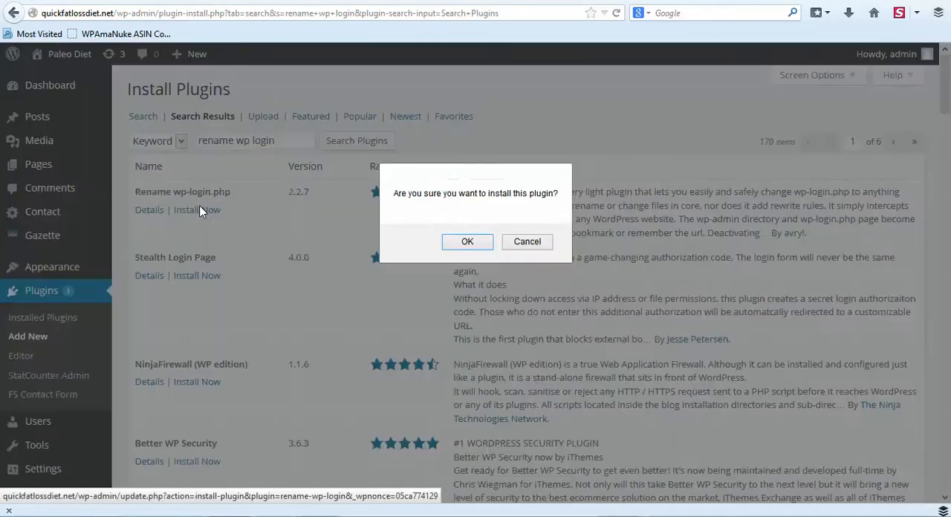
{"action": "left_click", "coordinate": [445, 245]}
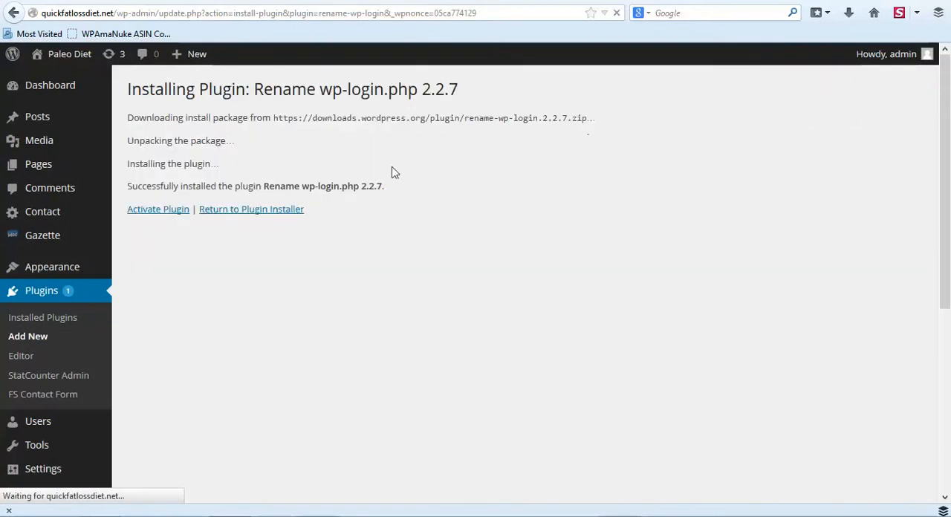
{"action": "left_click", "coordinate": [154, 213]}
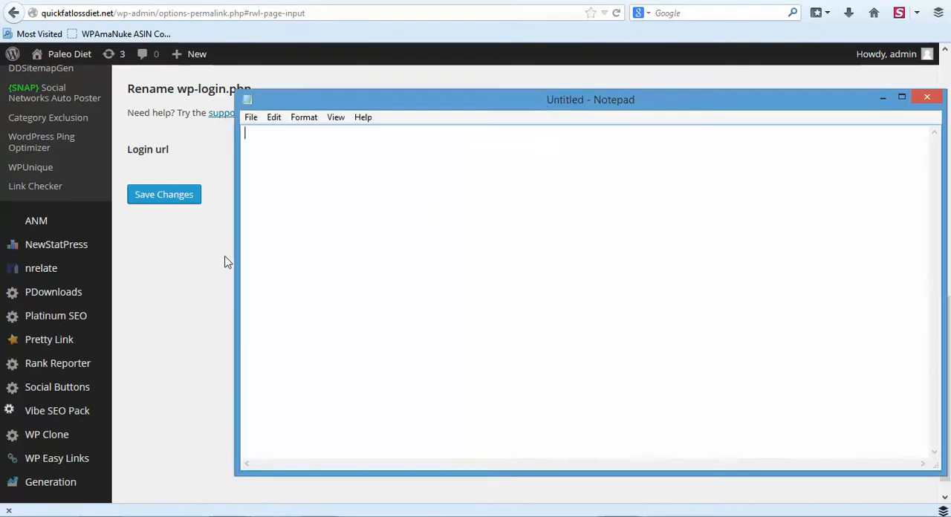
Try lose_dka-0=-9RI_Fat_admin as the custom login URL slug in the Rename wp-login.php settings.
{"action": "left_click", "coordinate": [226, 258]}
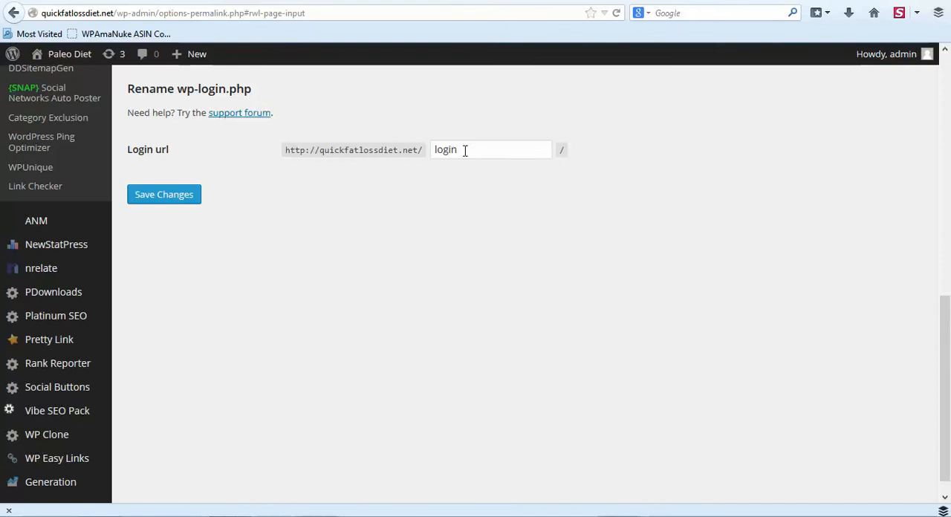
{"action": "left_click_drag", "start_coordinate": [464, 150], "coordinate": [435, 150]}
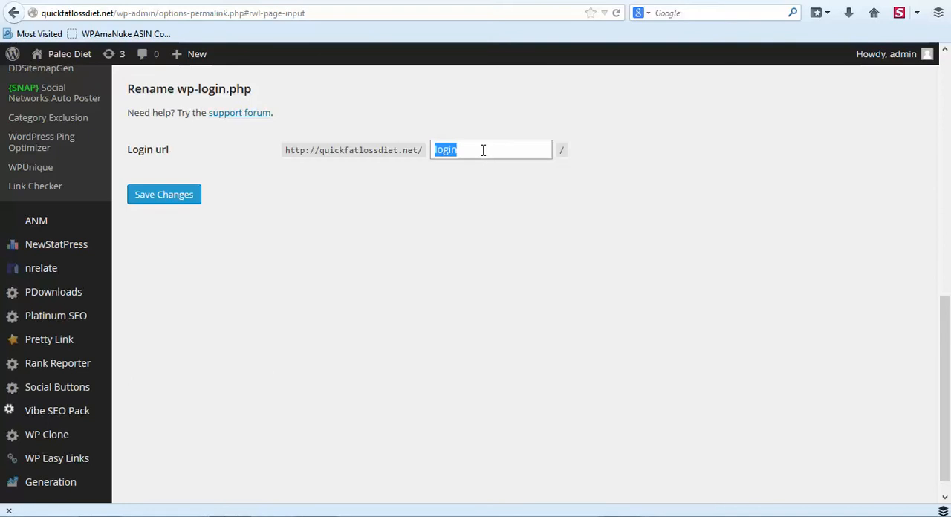
{"action": "key", "text": "ctrl+v"}
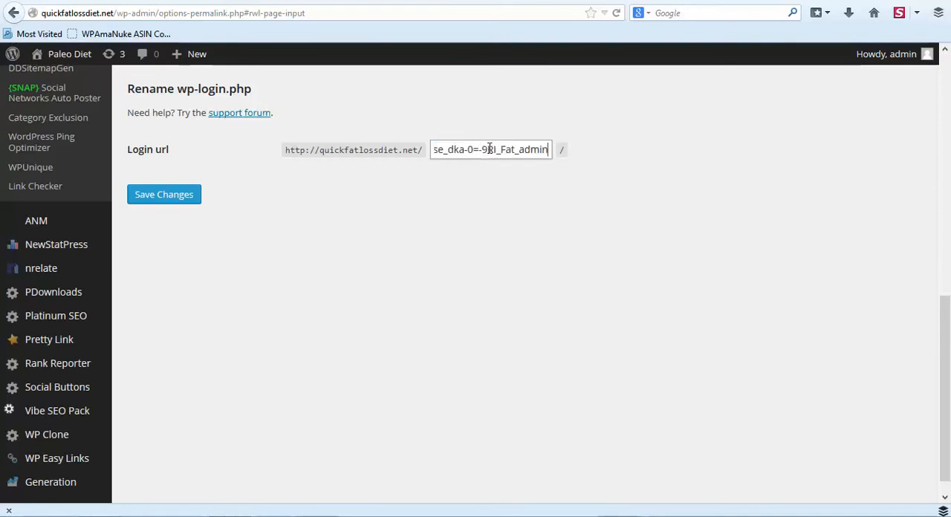
{"action": "key", "text": "Left"}
{"action": "key", "text": "Left"}
{"action": "key", "text": "Left"}
{"action": "key", "text": "Left"}
{"action": "key", "text": "Left"}
{"action": "key", "text": "Left"}
{"action": "key", "text": "Left"}
{"action": "key", "text": "Left"}
{"action": "key", "text": "Left"}
{"action": "key", "text": "Left"}
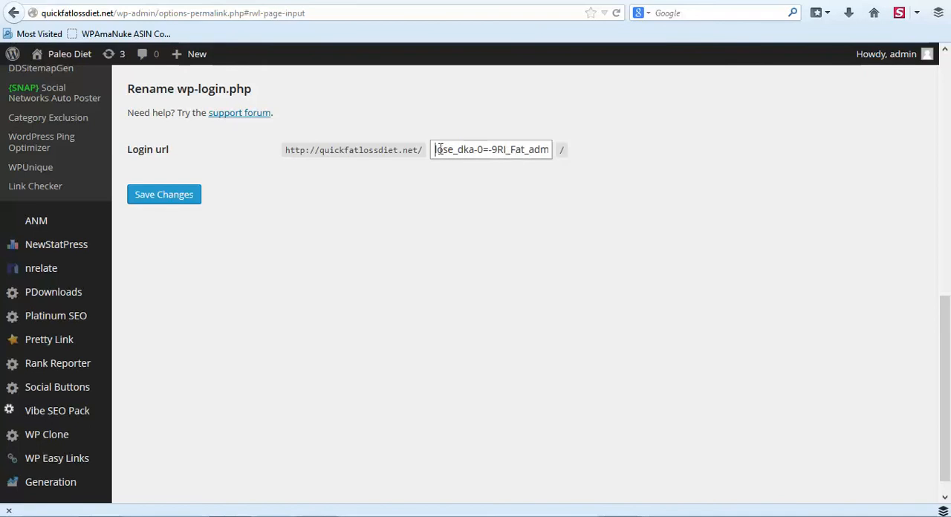
Set the login URL slug back to login and save the permalink settings.
{"action": "left_click_drag", "start_coordinate": [435, 150], "coordinate": [570, 152]}
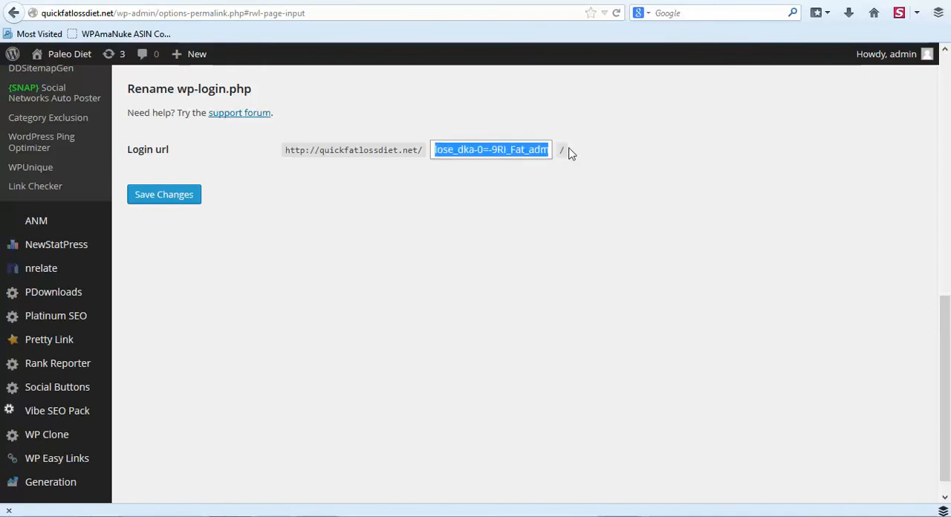
{"action": "left_click_drag", "start_coordinate": [503, 169], "coordinate": [554, 154]}
{"action": "left_click", "coordinate": [200, 203]}
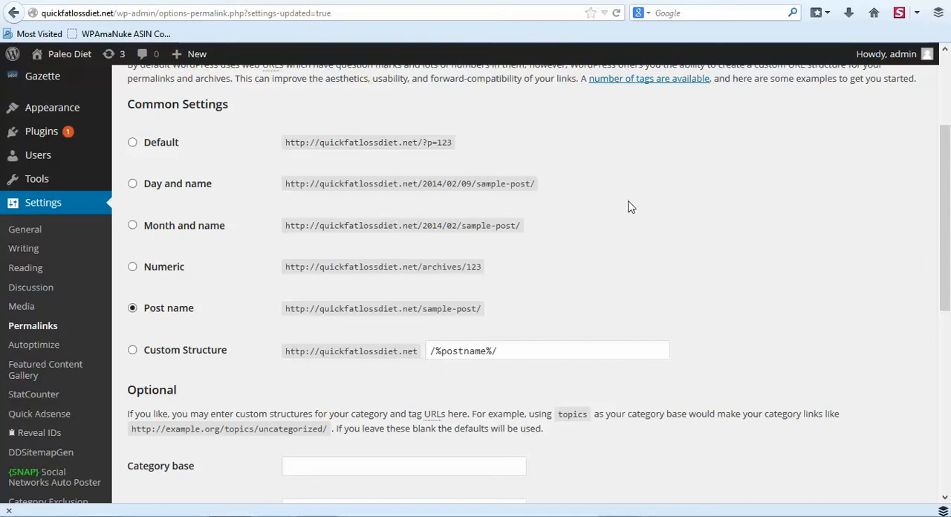
{"action": "scroll", "coordinate": [628, 207], "scroll_direction": "down", "scroll_amount": 3}
{"action": "scroll", "coordinate": [494, 264], "scroll_direction": "up", "scroll_amount": 2}
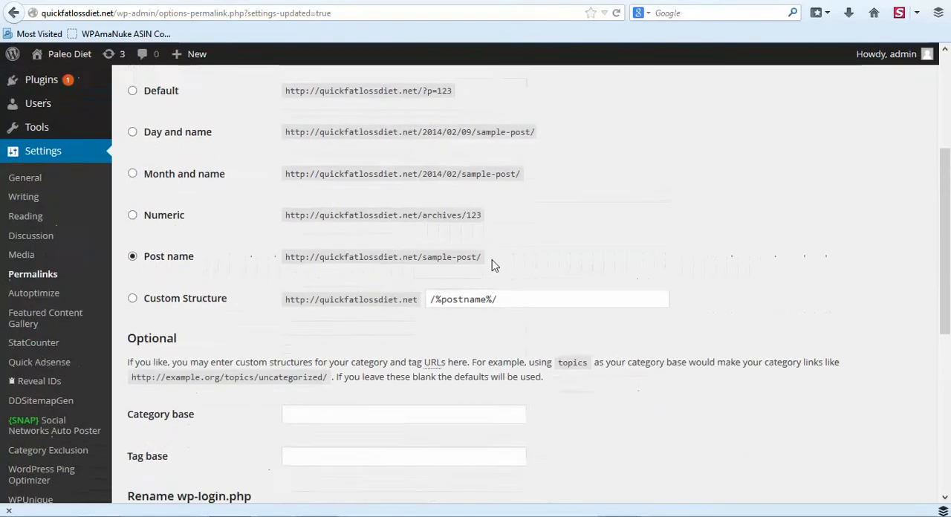
{"action": "scroll", "coordinate": [493, 245], "scroll_direction": "down", "scroll_amount": 4}
{"action": "left_click", "coordinate": [165, 421]}
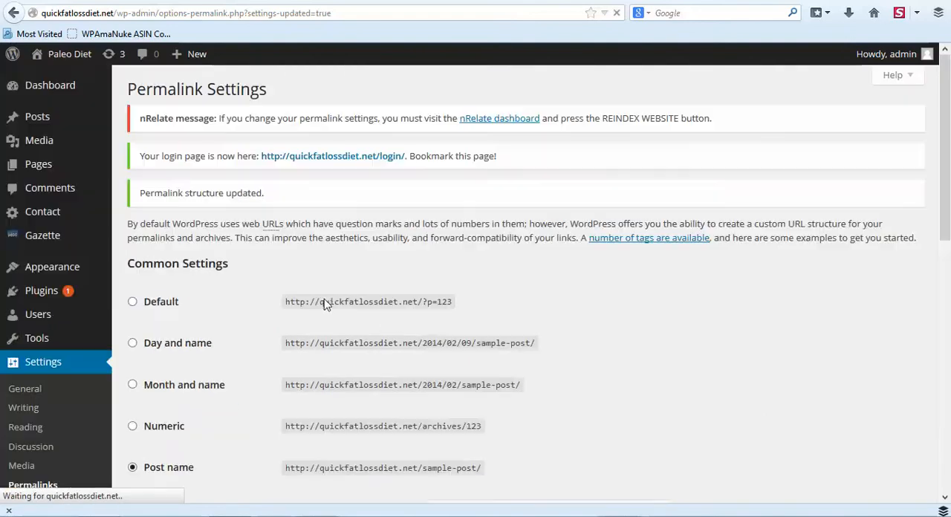
Search the plugin directory for "wordfence", and install and activate the Wordfence Security plugin.
{"action": "scroll", "coordinate": [416, 263], "scroll_direction": "down", "scroll_amount": 3}
{"action": "mouse_move", "coordinate": [42, 134]}
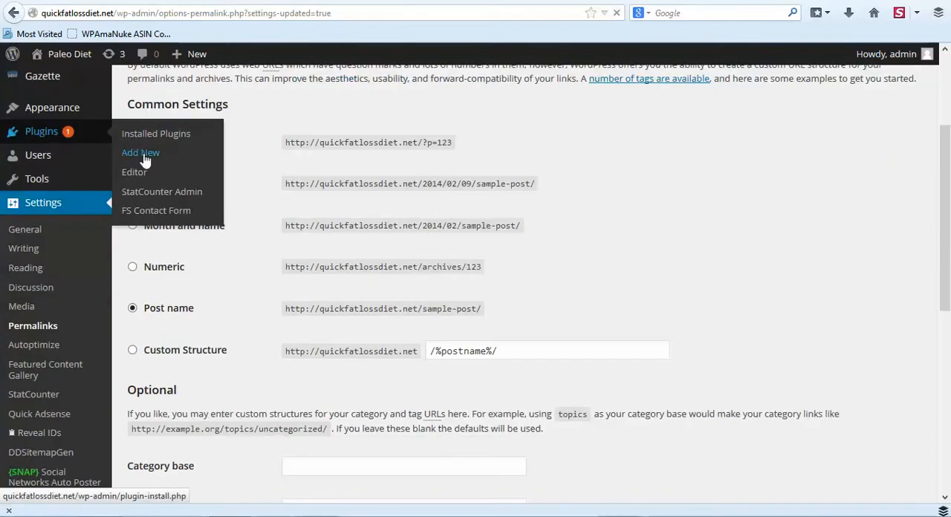
{"action": "type", "text": "word"}
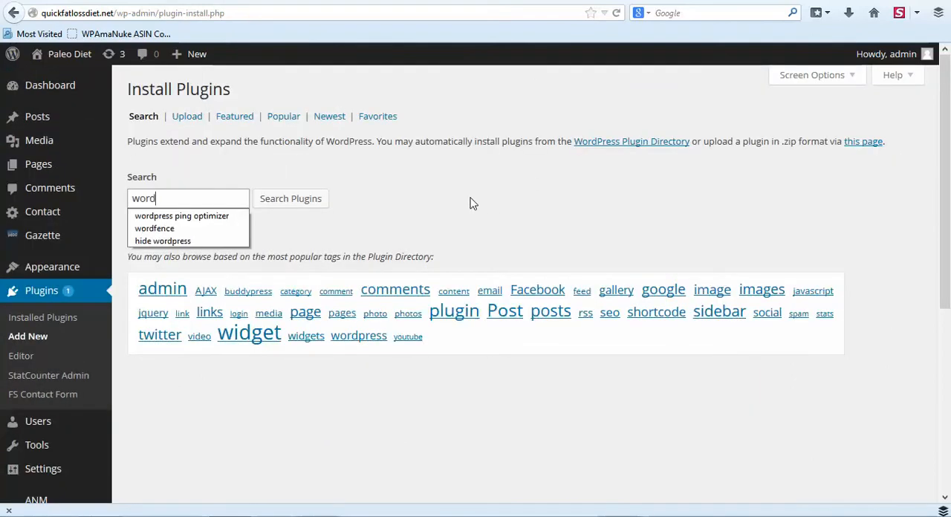
{"action": "left_click", "coordinate": [194, 235]}
{"action": "left_click", "coordinate": [282, 203]}
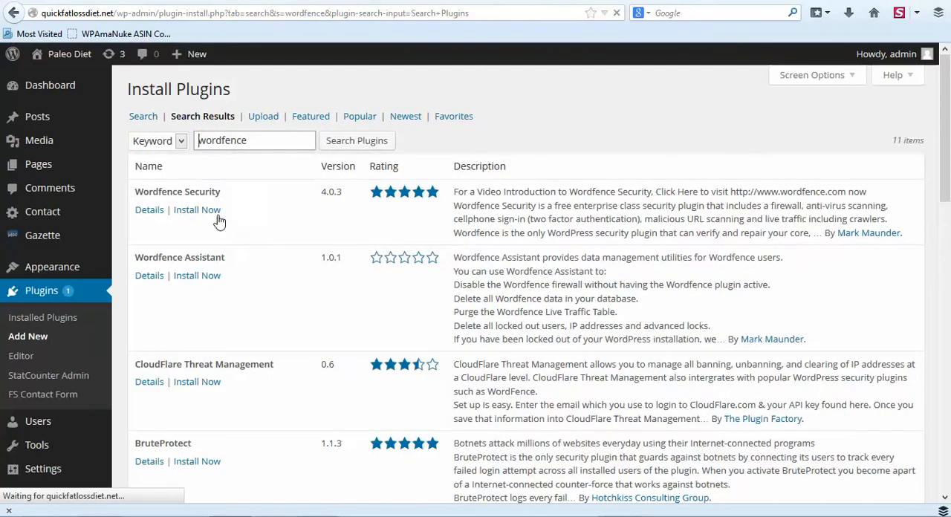
{"action": "left_click", "coordinate": [186, 212]}
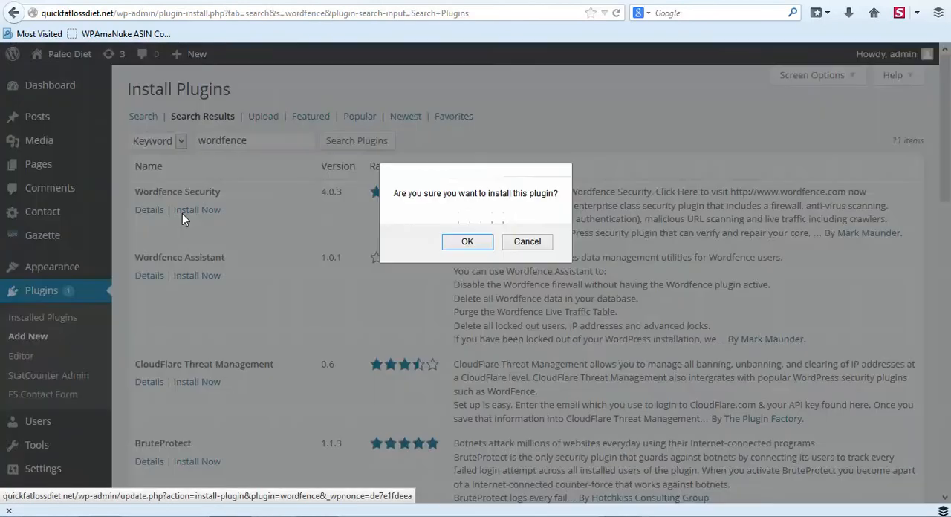
{"action": "left_click", "coordinate": [482, 245]}
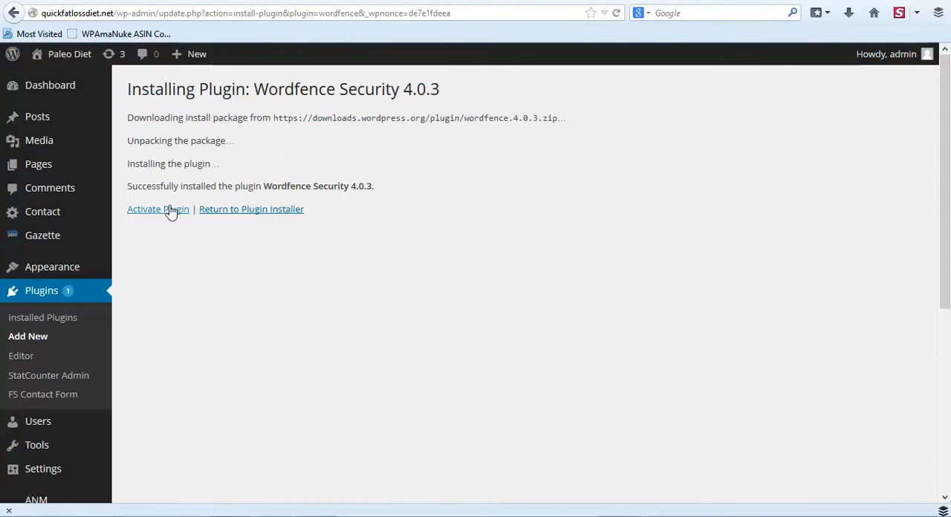
{"action": "left_click", "coordinate": [168, 210]}
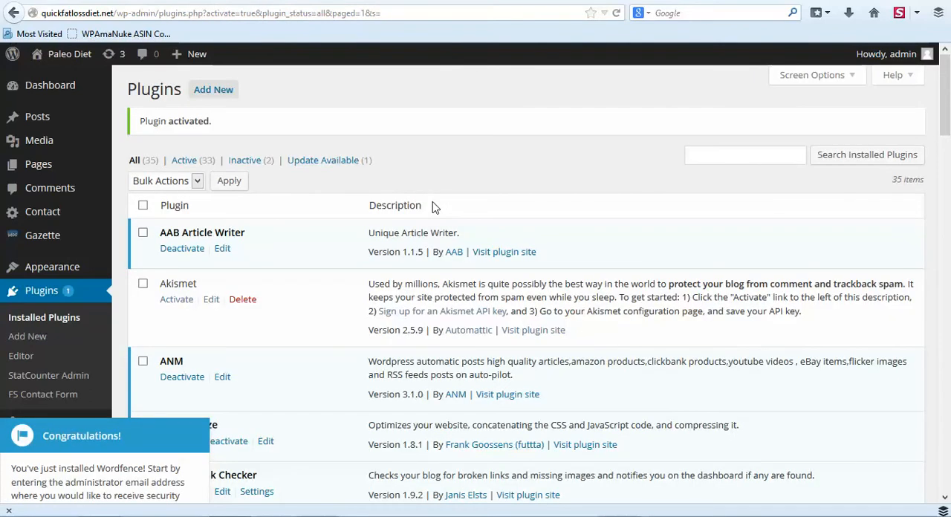
Search the plugin directory for "login captcha" and dismiss the Wordfence welcome notice covering the results.
{"action": "left_click", "coordinate": [203, 92]}
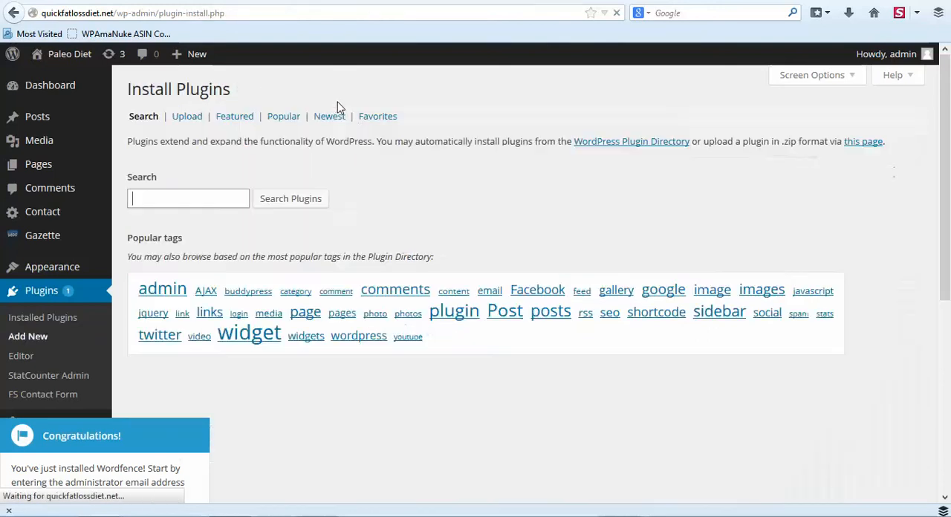
{"action": "type", "text": "l"}
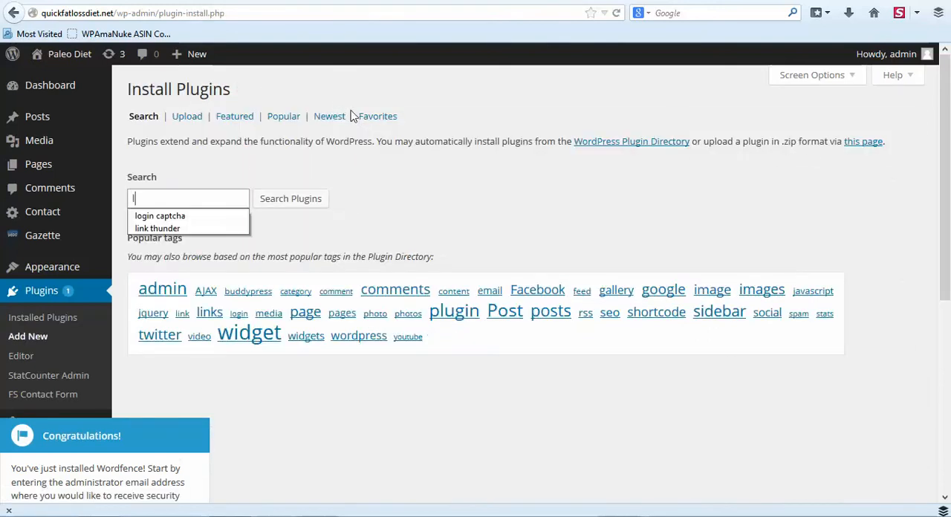
{"action": "left_click", "coordinate": [185, 216]}
{"action": "left_click", "coordinate": [289, 199]}
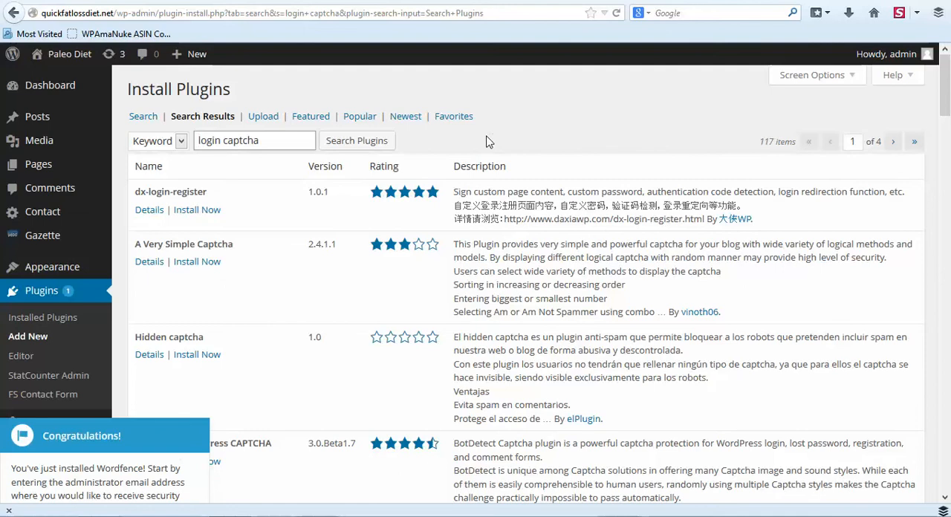
{"action": "scroll", "coordinate": [286, 279], "scroll_direction": "down", "scroll_amount": 3}
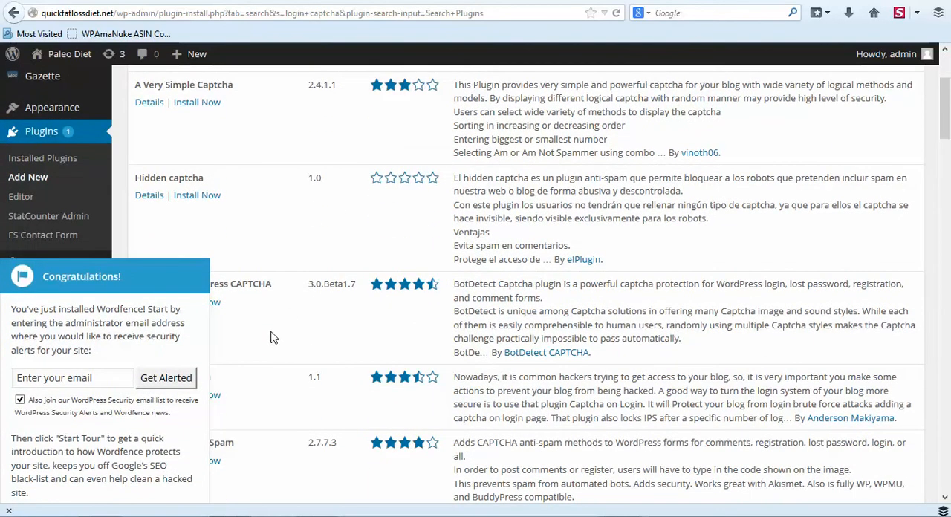
{"action": "scroll", "coordinate": [273, 349], "scroll_direction": "down", "scroll_amount": 2}
{"action": "left_click", "coordinate": [192, 440]}
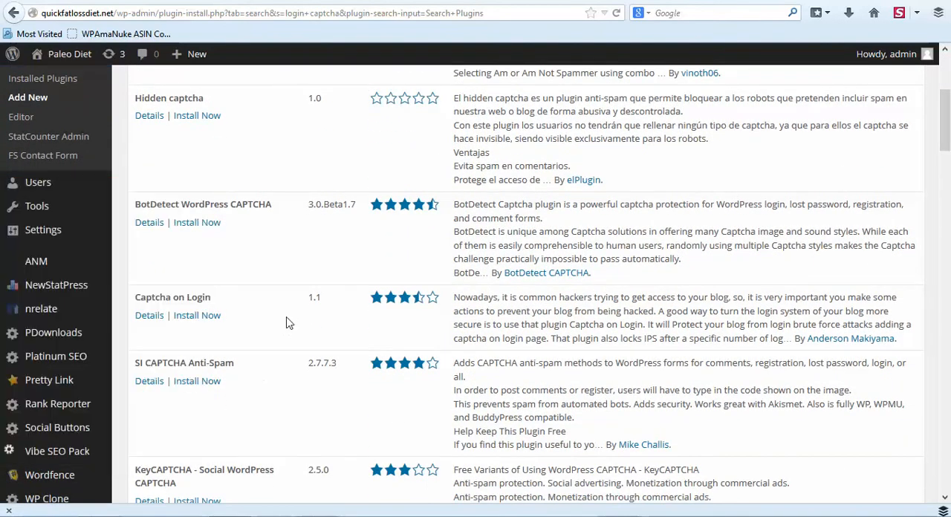
Install and activate the Captcha on Login plugin from the search results.
{"action": "left_click", "coordinate": [199, 318]}
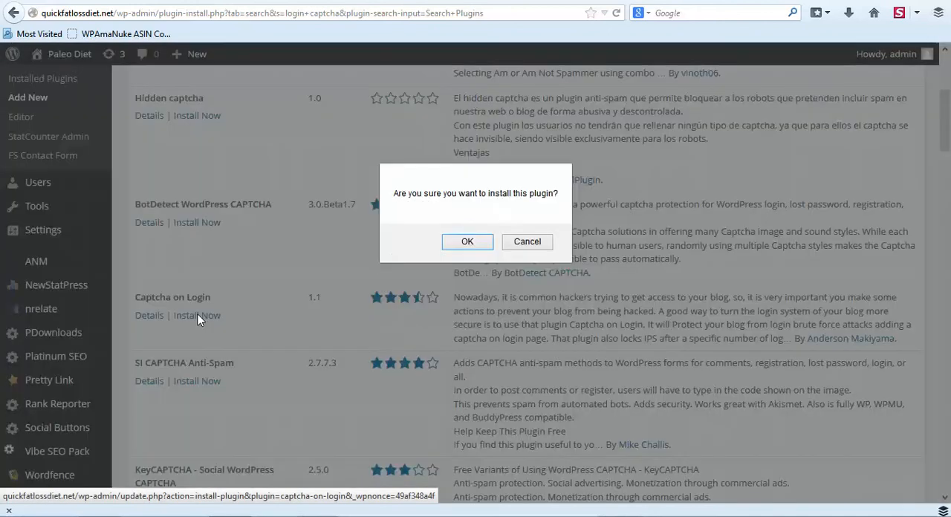
{"action": "left_click", "coordinate": [466, 244]}
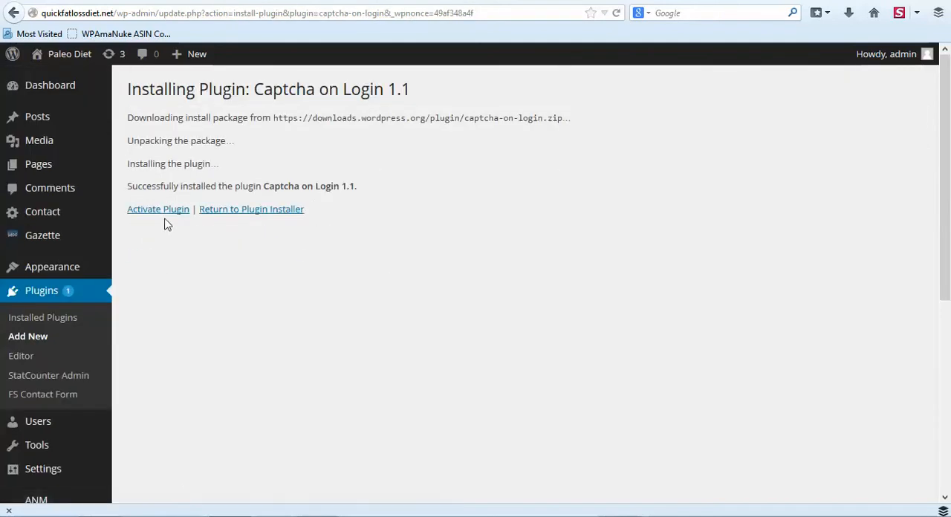
{"action": "left_click", "coordinate": [165, 213]}
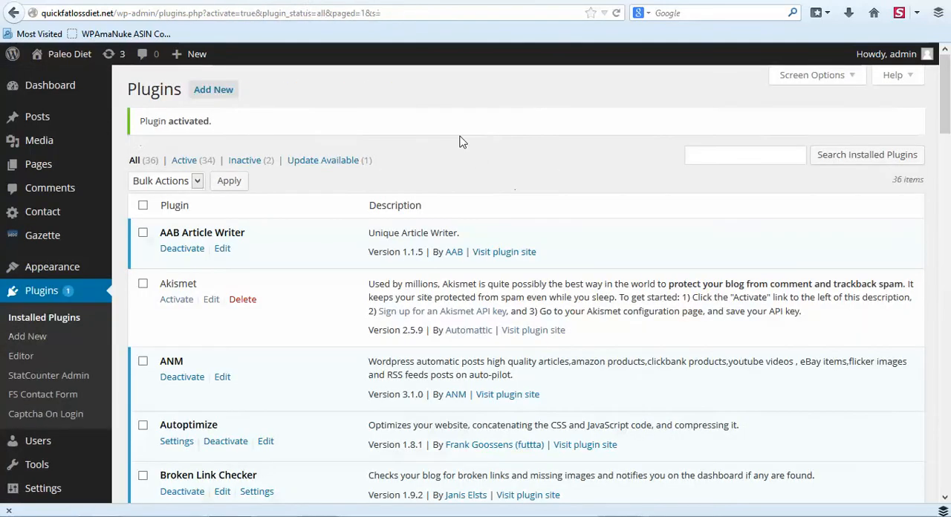
Search the plugin directory for "wp security scan", and install and activate the Acunetix WP Security plugin.
{"action": "left_click", "coordinate": [200, 92]}
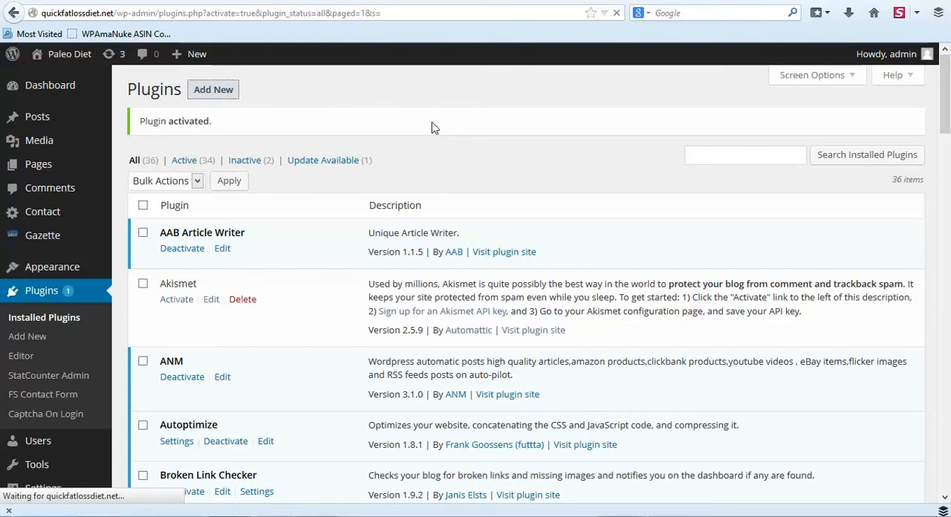
{"action": "type", "text": "wp se"}
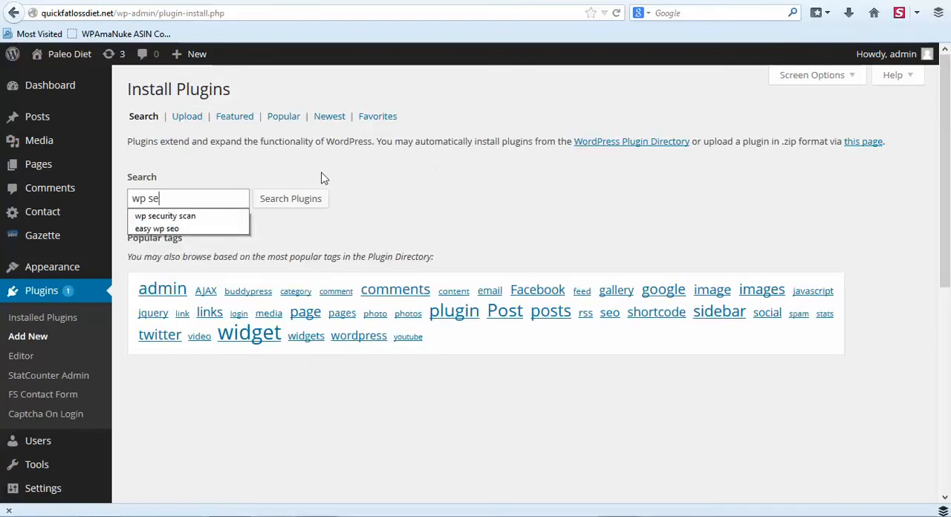
{"action": "left_click", "coordinate": [200, 216]}
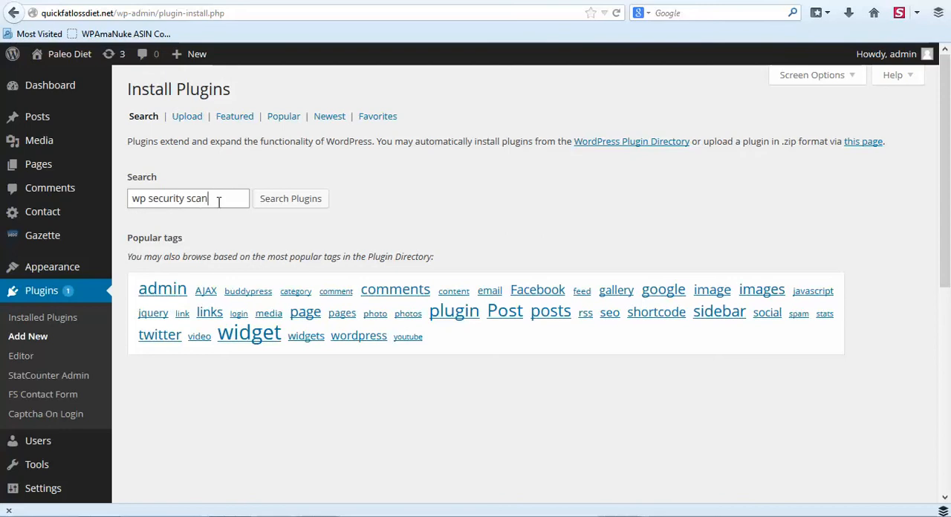
{"action": "left_click", "coordinate": [316, 204]}
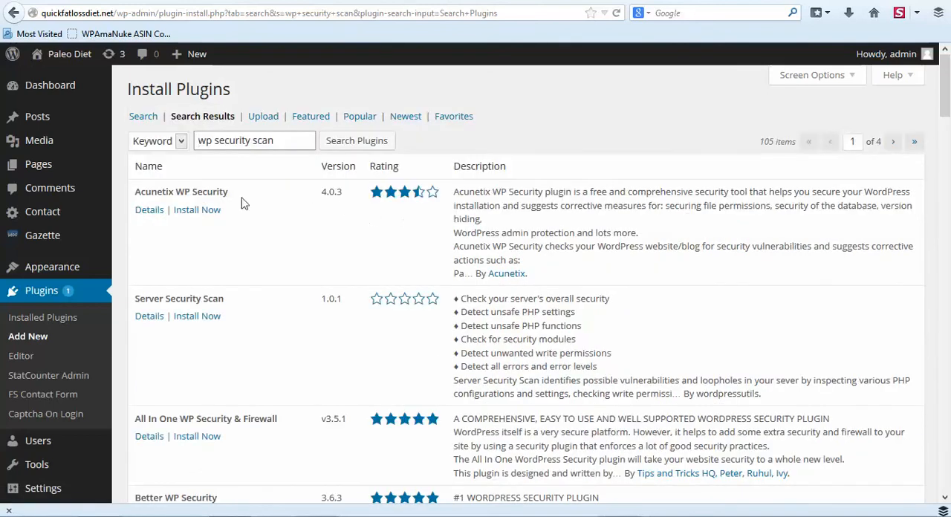
{"action": "left_click", "coordinate": [188, 213]}
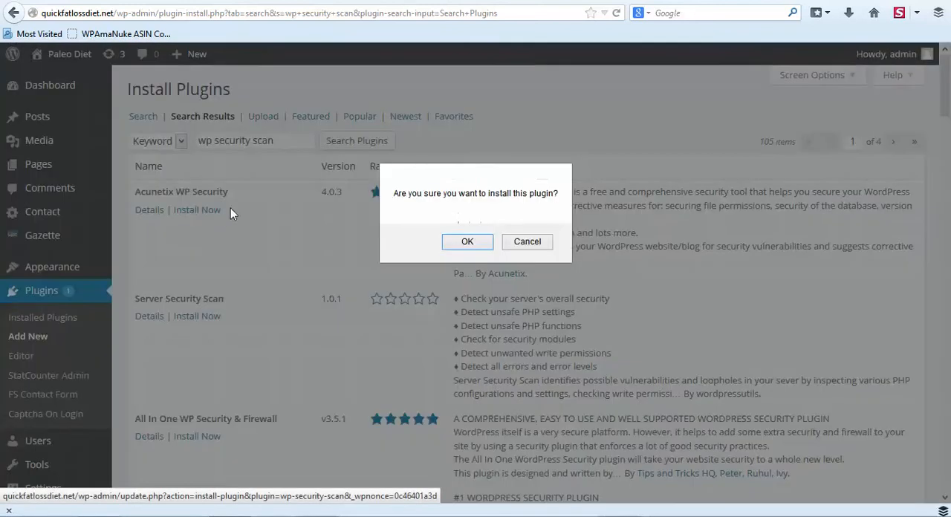
{"action": "left_click", "coordinate": [464, 243]}
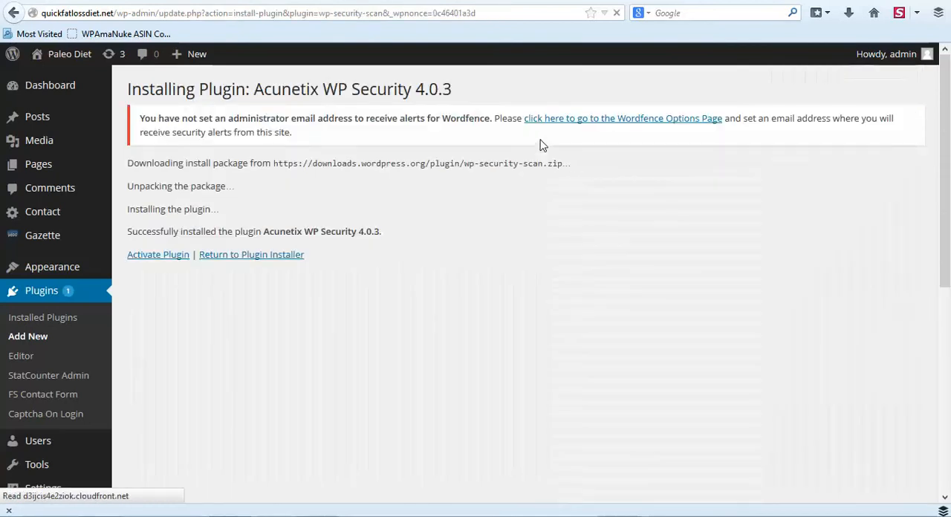
{"action": "left_click", "coordinate": [158, 254]}
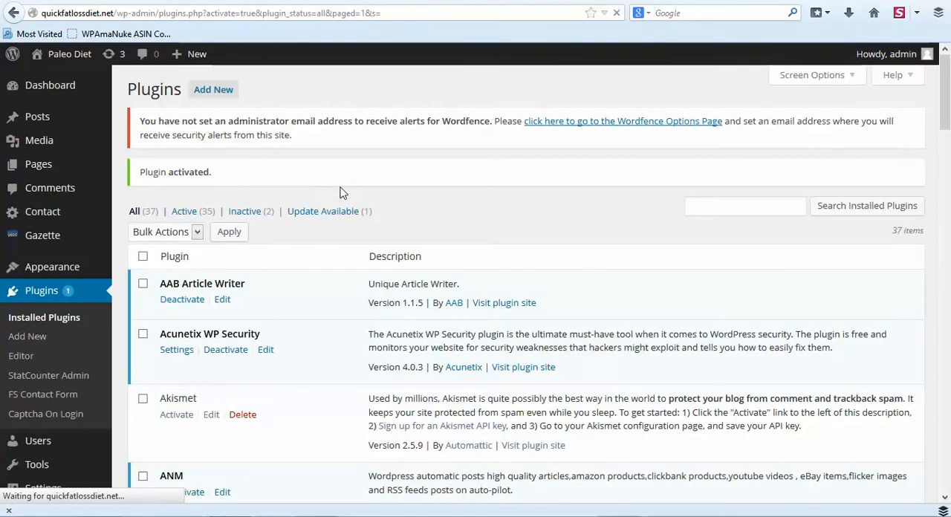
Open the settings page of the WP Security plugin.
{"action": "scroll", "coordinate": [336, 280], "scroll_direction": "down", "scroll_amount": 3}
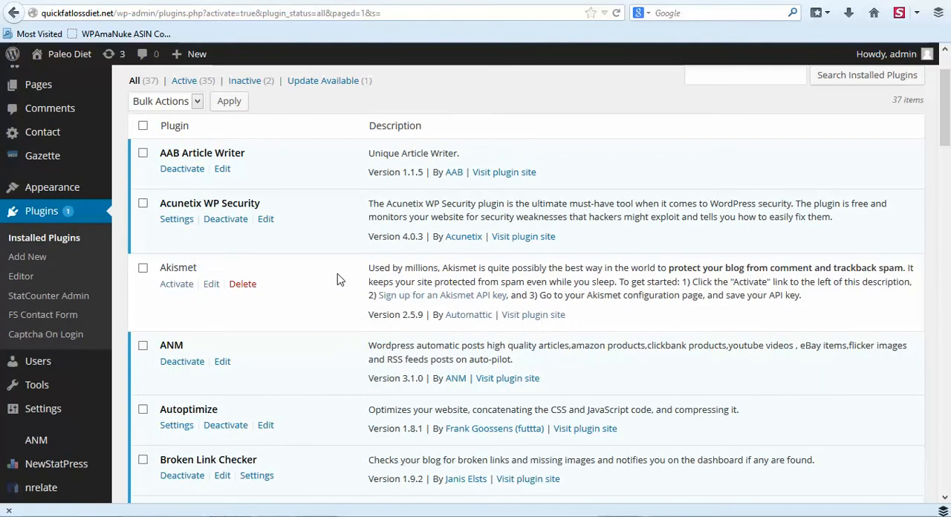
{"action": "scroll", "coordinate": [336, 279], "scroll_direction": "down", "scroll_amount": 9}
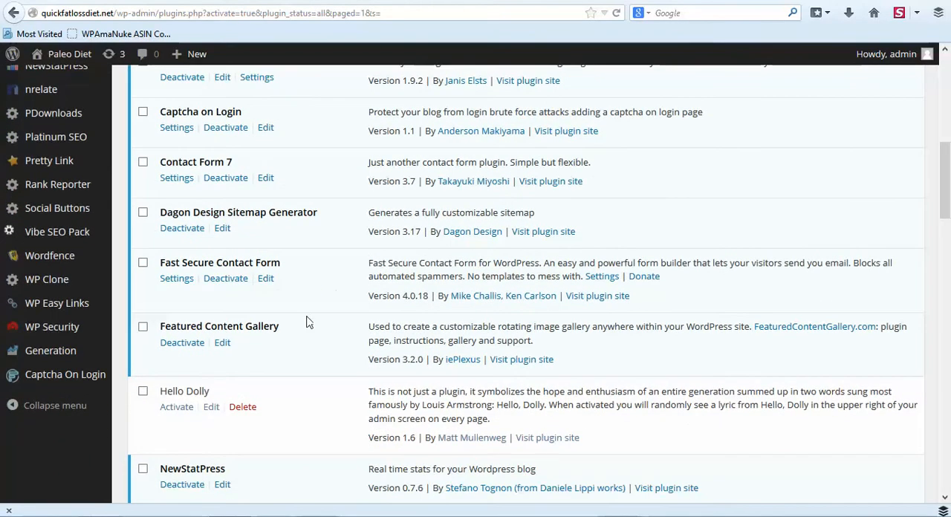
{"action": "mouse_move", "coordinate": [49, 334]}
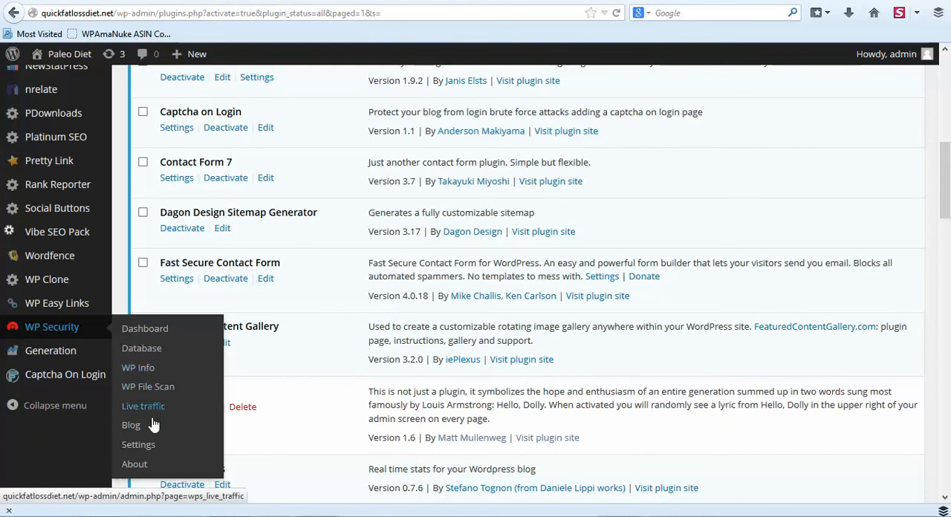
{"action": "left_click", "coordinate": [138, 444]}
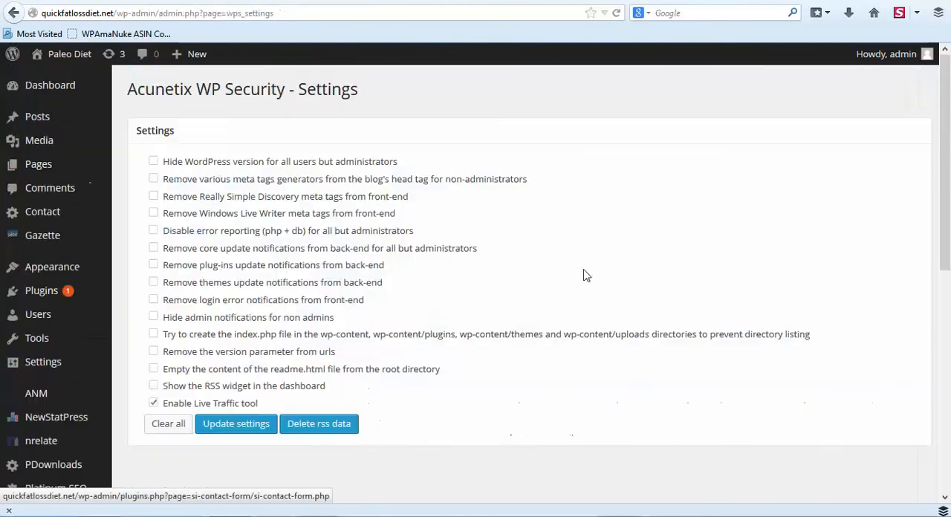
Enable all remaining WP Security options except the RSS dashboard widget, keeping Live Traffic enabled, and update the settings.
{"action": "left_click", "coordinate": [154, 161]}
{"action": "left_click", "coordinate": [154, 179]}
{"action": "left_click", "coordinate": [153, 196]}
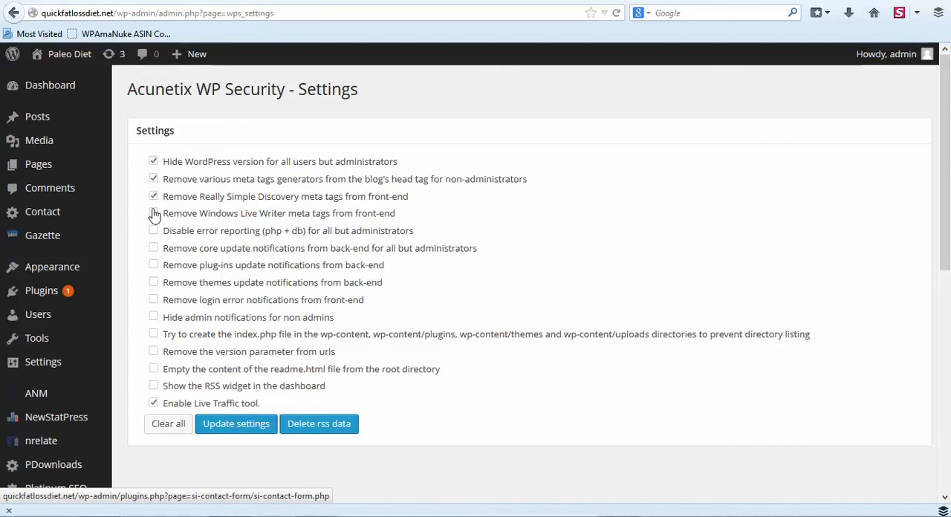
{"action": "left_click", "coordinate": [153, 213]}
{"action": "left_click", "coordinate": [153, 231]}
{"action": "left_click", "coordinate": [153, 248]}
{"action": "left_click", "coordinate": [154, 267]}
{"action": "left_click", "coordinate": [155, 285]}
{"action": "left_click", "coordinate": [154, 301]}
{"action": "left_click", "coordinate": [154, 318]}
{"action": "left_click", "coordinate": [154, 335]}
{"action": "left_click", "coordinate": [154, 353]}
{"action": "left_click", "coordinate": [153, 370]}
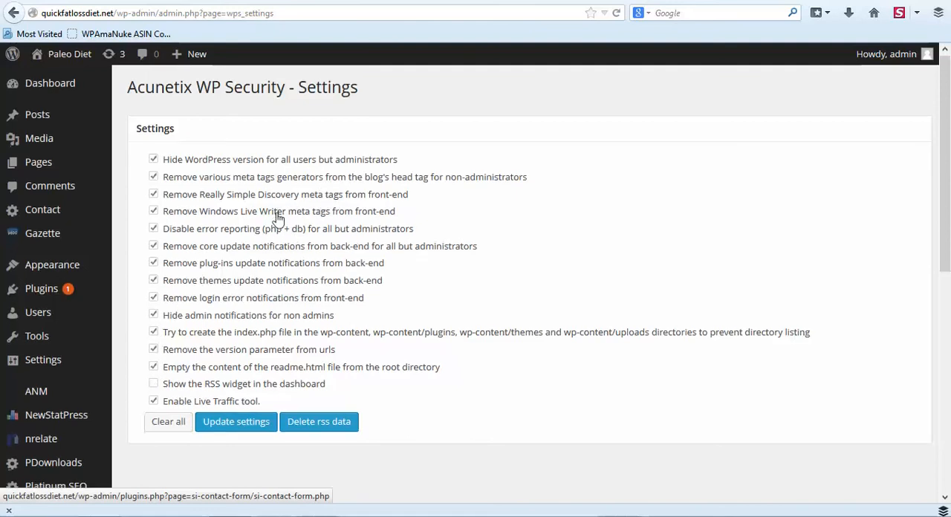
{"action": "scroll", "coordinate": [260, 208], "scroll_direction": "down", "scroll_amount": 2}
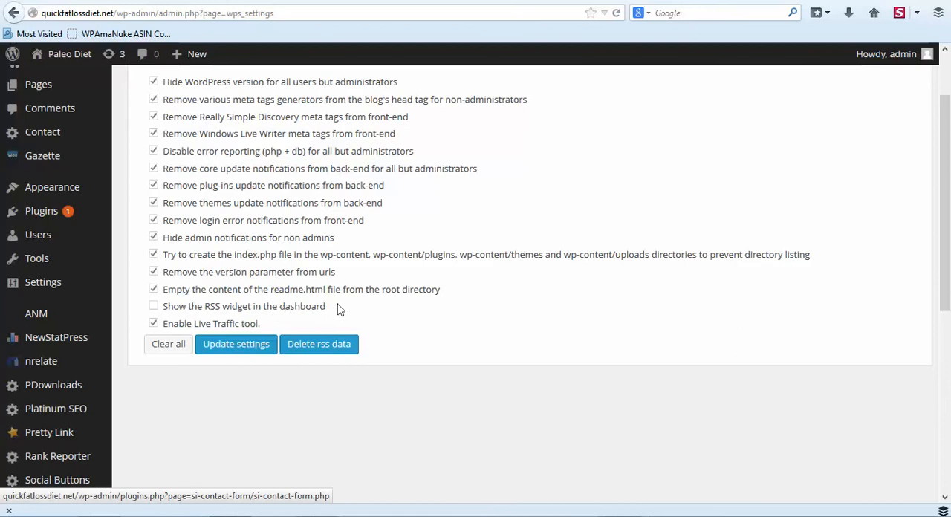
{"action": "left_click", "coordinate": [246, 346]}
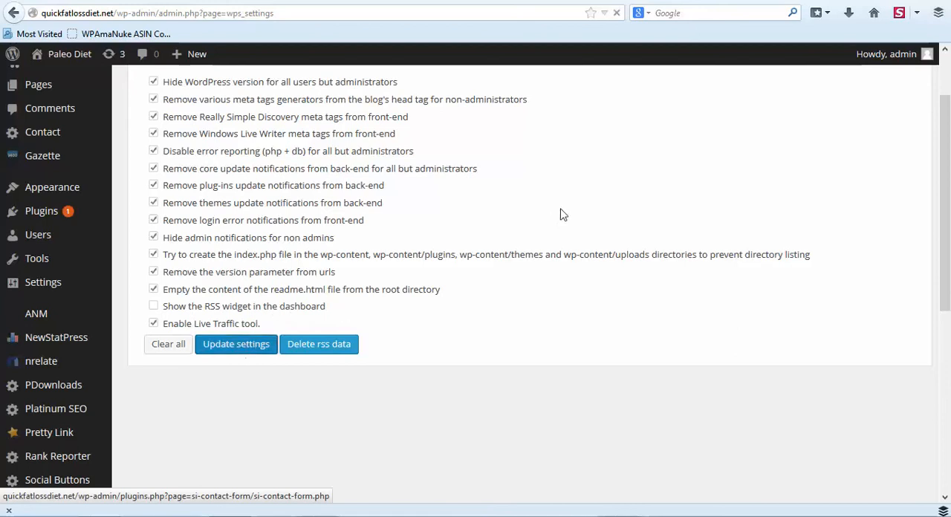
Open the WP Security dashboard with its list of current alerts.
{"action": "scroll", "coordinate": [547, 211], "scroll_direction": "down", "scroll_amount": 3}
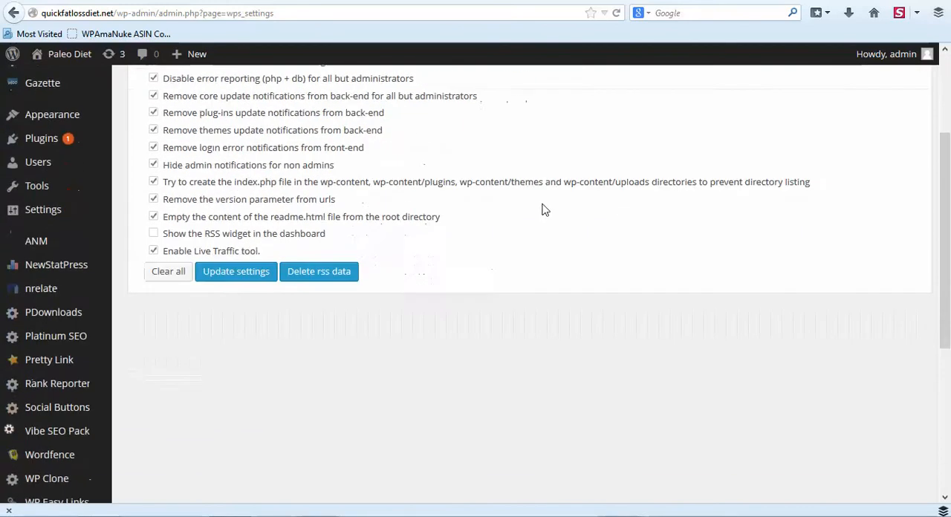
{"action": "scroll", "coordinate": [446, 246], "scroll_direction": "down", "scroll_amount": 4}
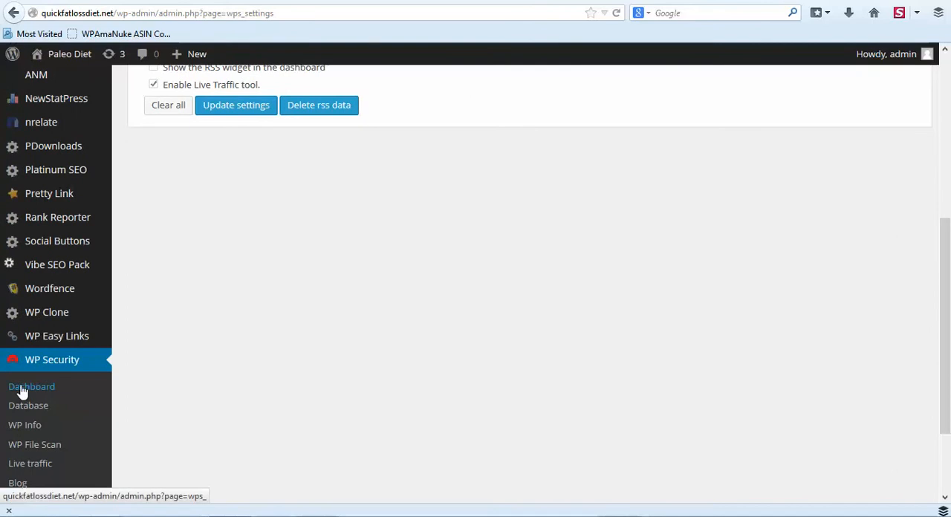
{"action": "left_click", "coordinate": [23, 392]}
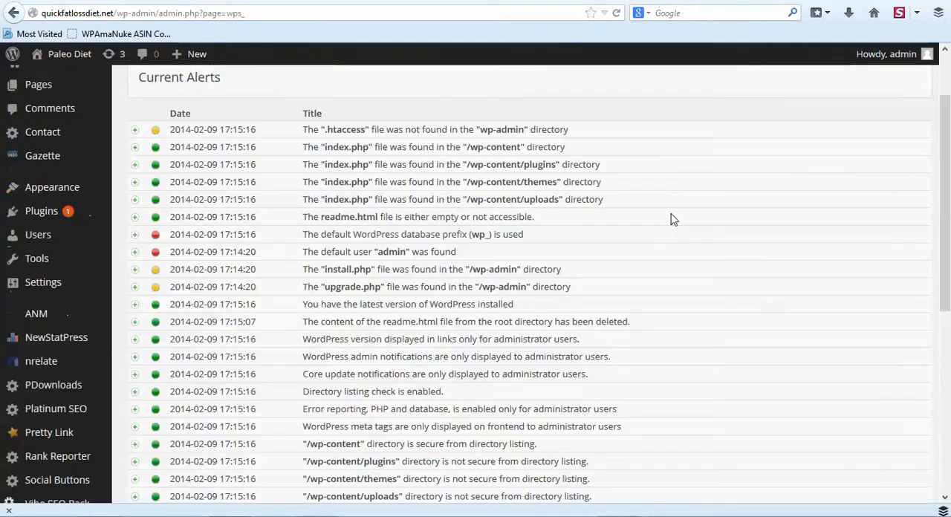
{"action": "scroll", "coordinate": [671, 219], "scroll_direction": "up", "scroll_amount": 2}
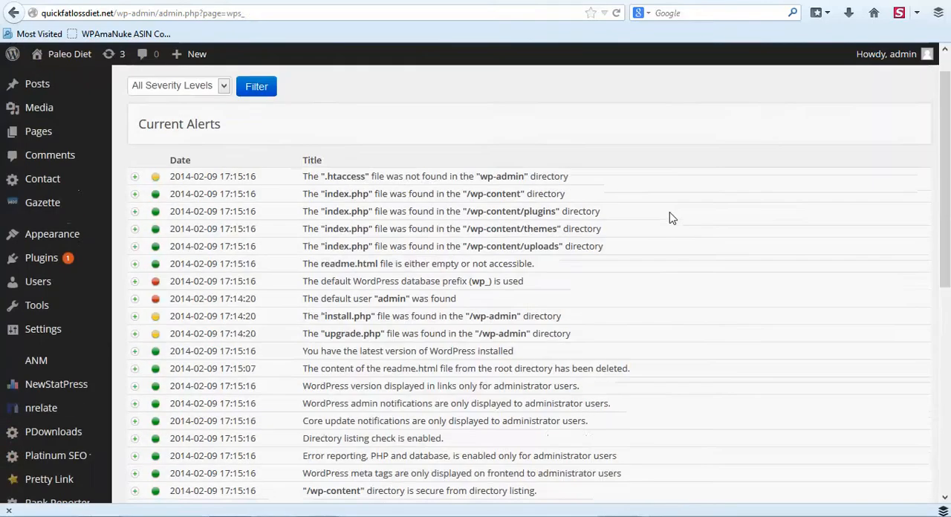
Review the current alerts, reading the description and solution for the install.php file alert.
{"action": "scroll", "coordinate": [322, 312], "scroll_direction": "down", "scroll_amount": 2}
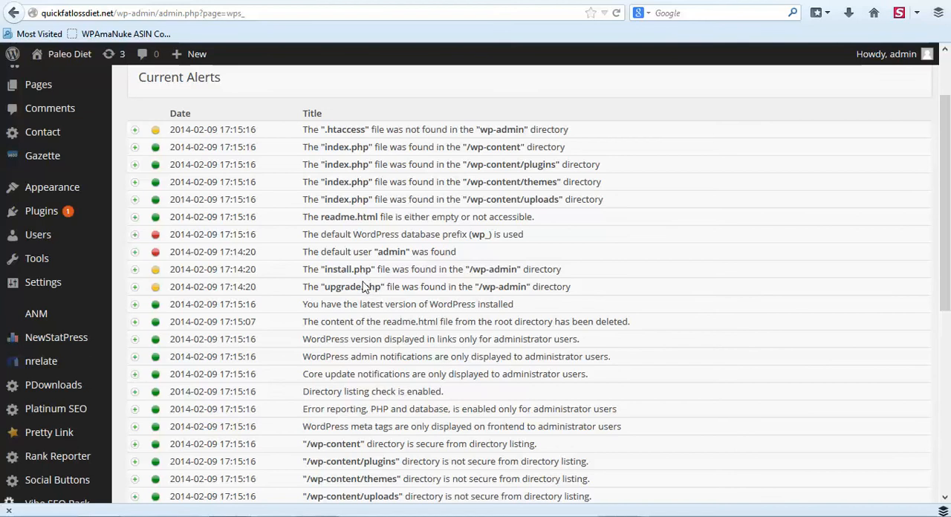
{"action": "left_click", "coordinate": [136, 271]}
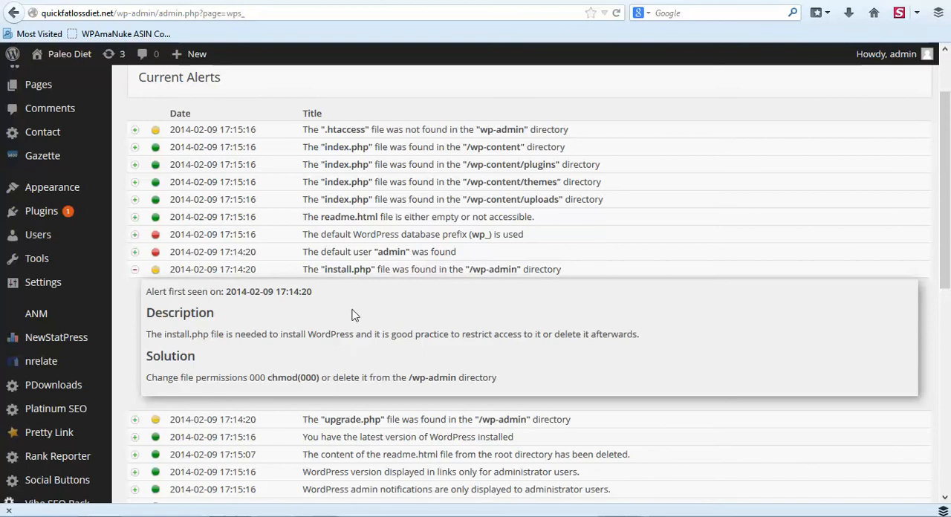
{"action": "left_click", "coordinate": [135, 271]}
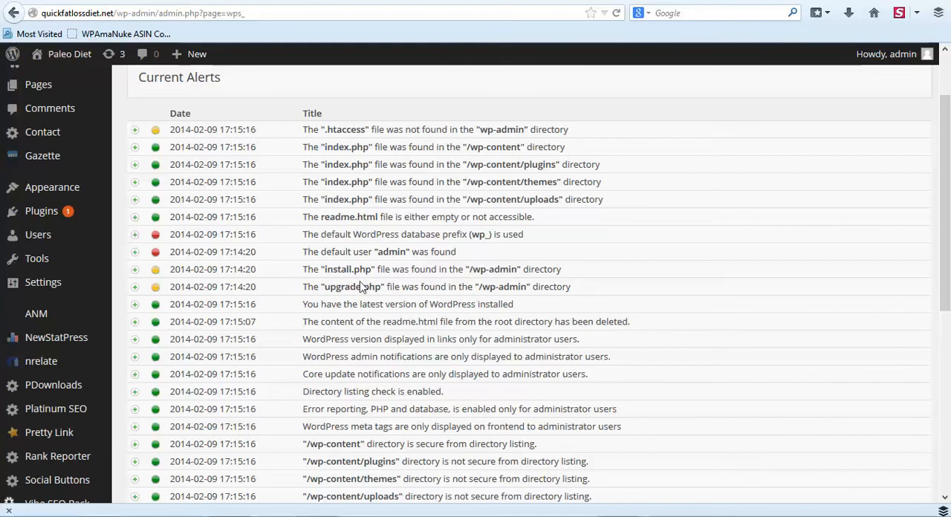
{"action": "scroll", "coordinate": [234, 324], "scroll_direction": "down", "scroll_amount": 6}
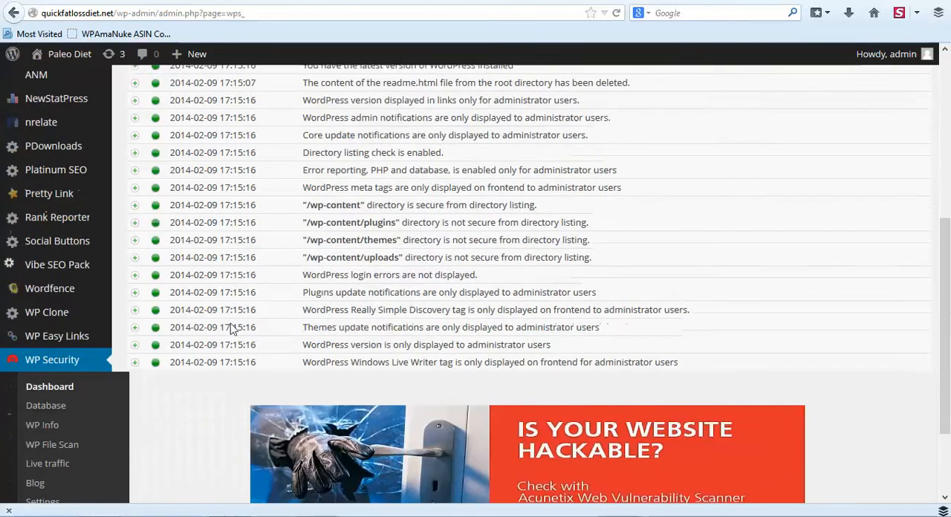
{"action": "scroll", "coordinate": [223, 324], "scroll_direction": "up", "scroll_amount": 4}
{"action": "scroll", "coordinate": [172, 335], "scroll_direction": "up", "scroll_amount": 2}
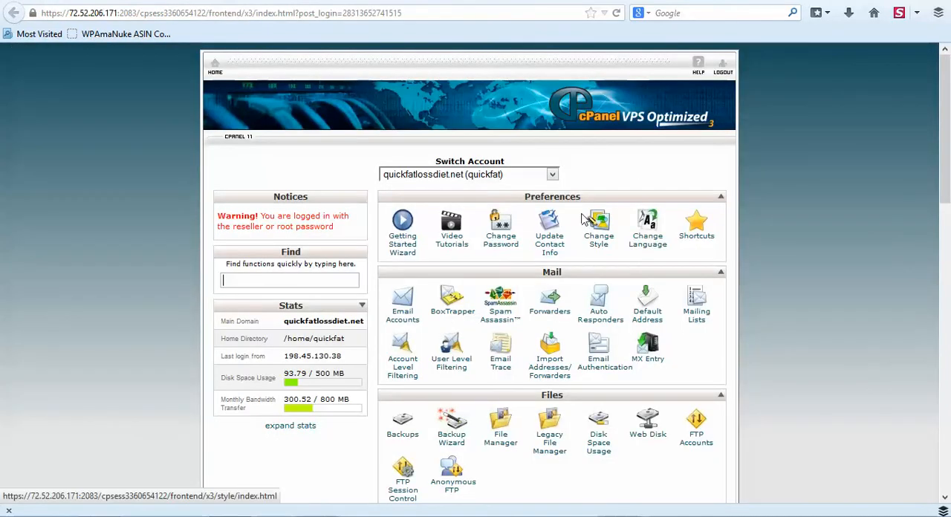
Switch to cPanel, open File Manager at the Web Root (public_html/www) and go into the wp-admin folder.
{"action": "scroll", "coordinate": [580, 217], "scroll_direction": "down", "scroll_amount": 4}
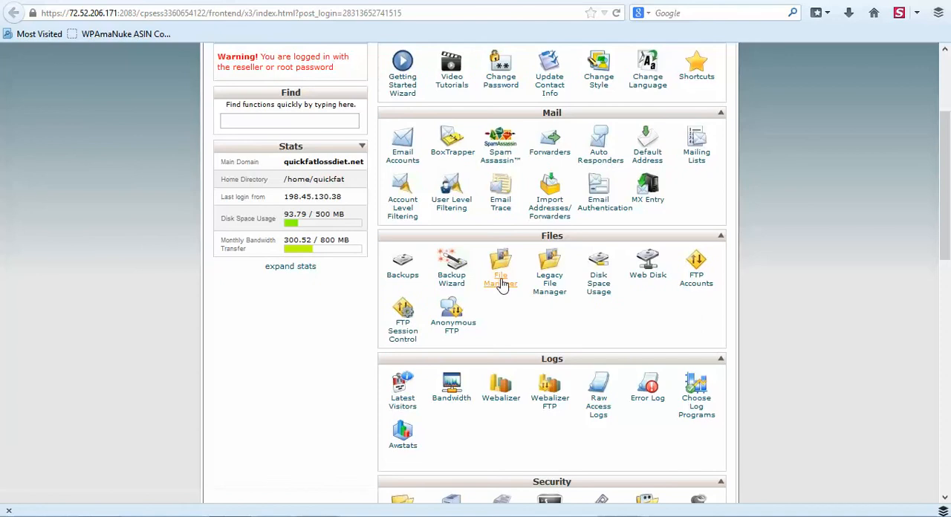
{"action": "left_click", "coordinate": [500, 282]}
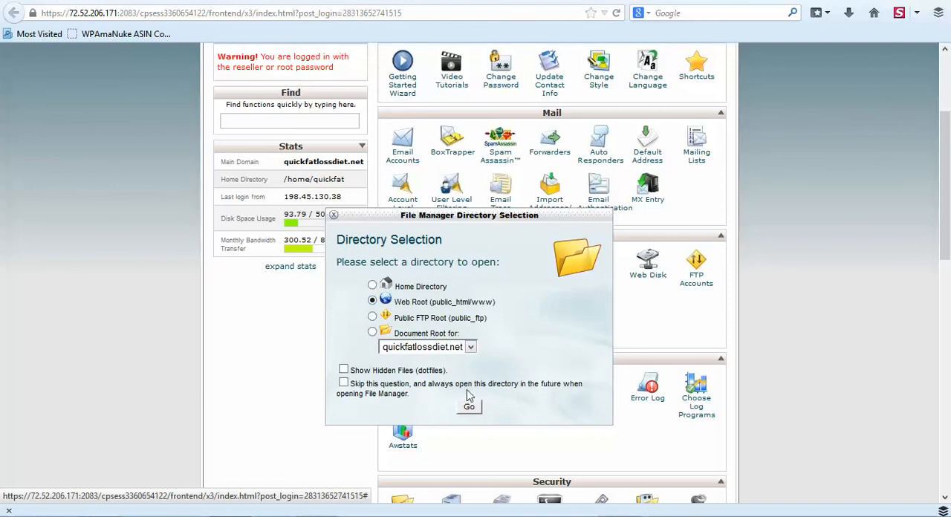
{"action": "left_click", "coordinate": [469, 408]}
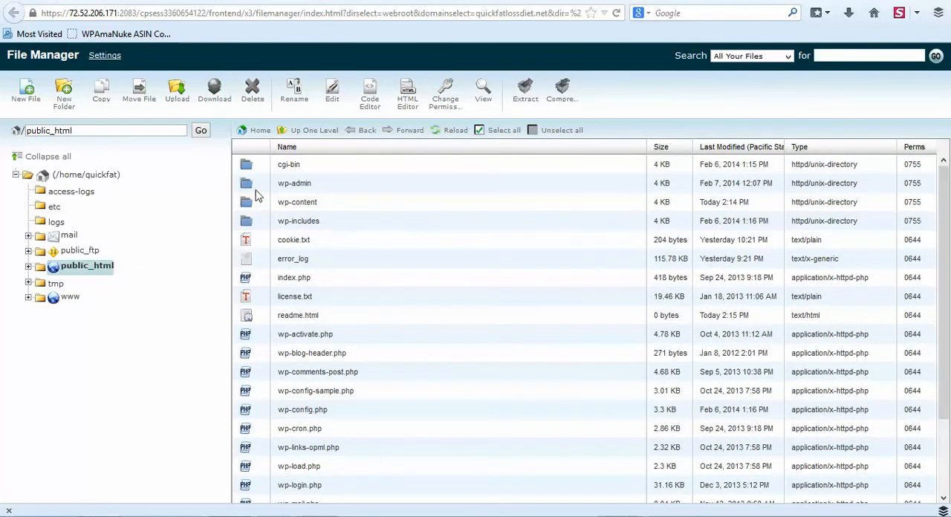
{"action": "double_click", "coordinate": [246, 185]}
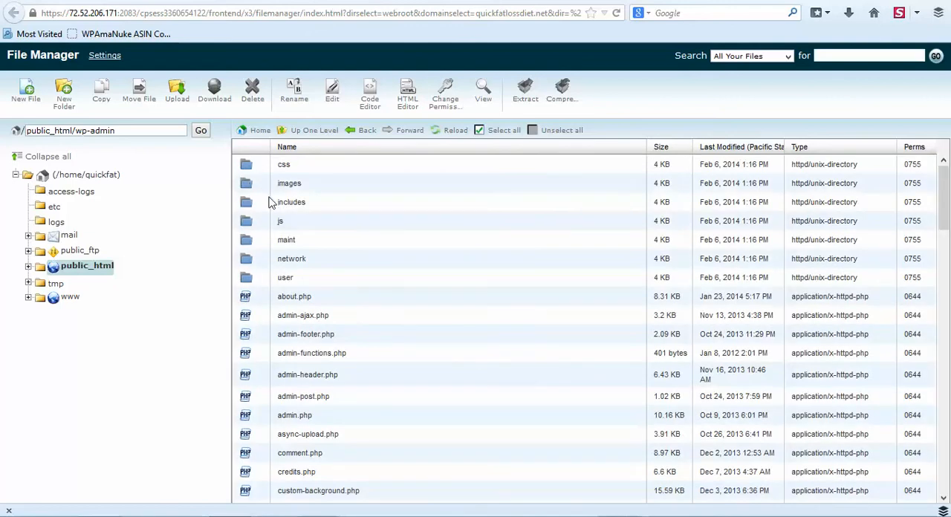
Delete the install.php file from the wp-admin folder.
{"action": "scroll", "coordinate": [269, 202], "scroll_direction": "down", "scroll_amount": 3}
{"action": "scroll", "coordinate": [269, 202], "scroll_direction": "down", "scroll_amount": 5}
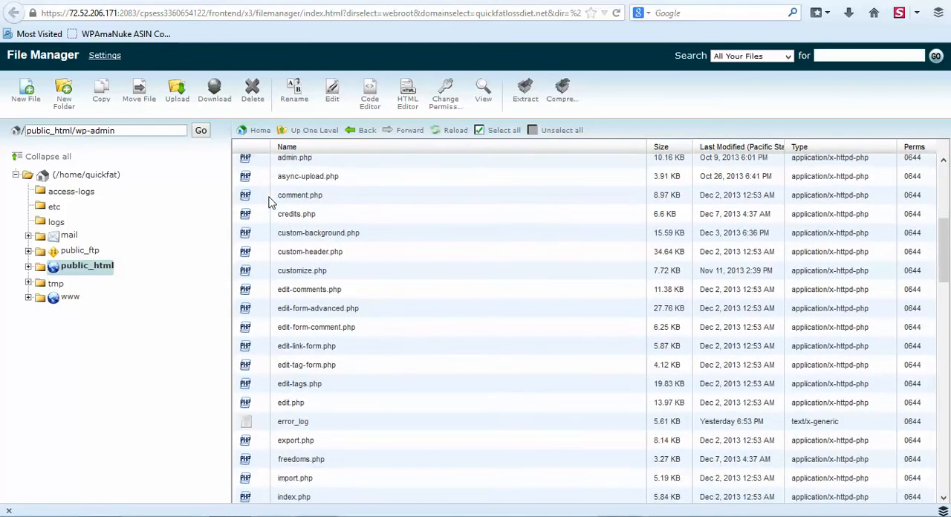
{"action": "scroll", "coordinate": [269, 202], "scroll_direction": "down", "scroll_amount": 3}
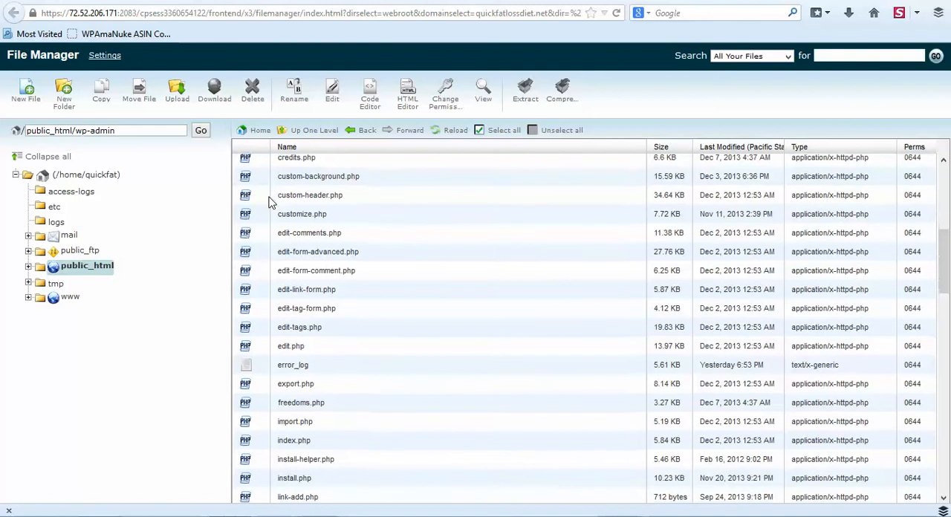
{"action": "scroll", "coordinate": [342, 305], "scroll_direction": "down", "scroll_amount": 1}
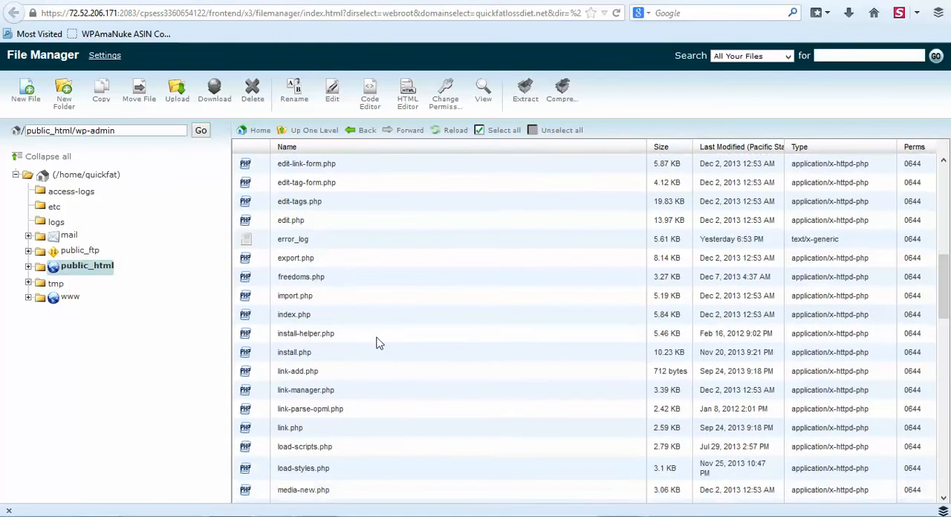
{"action": "left_click", "coordinate": [319, 359]}
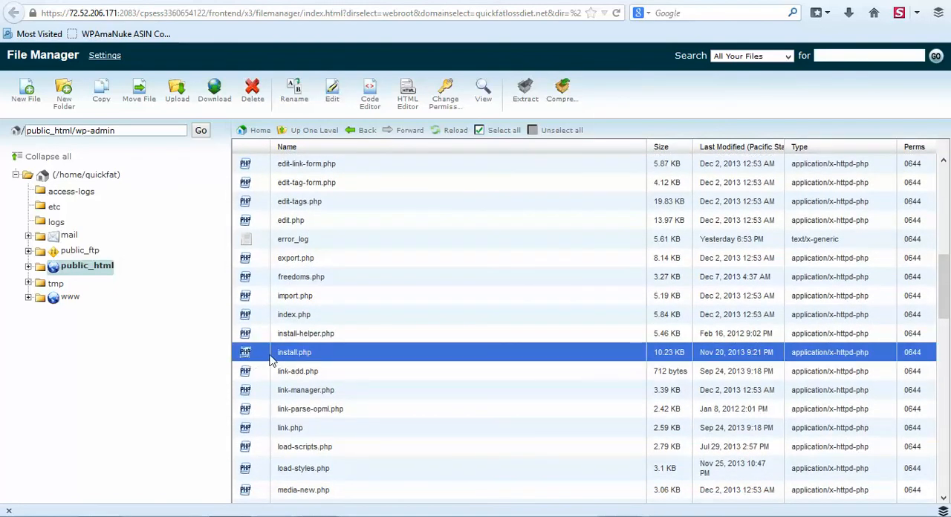
{"action": "left_click", "coordinate": [252, 90]}
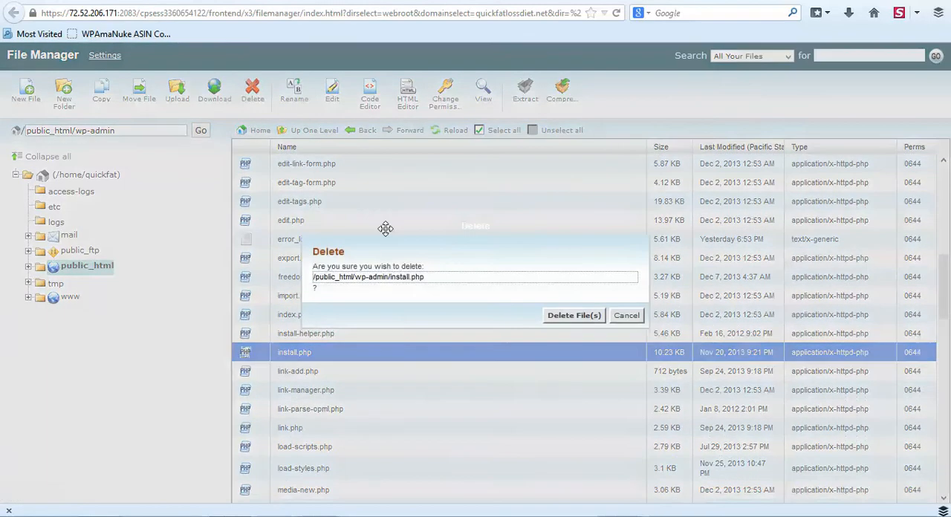
{"action": "left_click", "coordinate": [566, 319]}
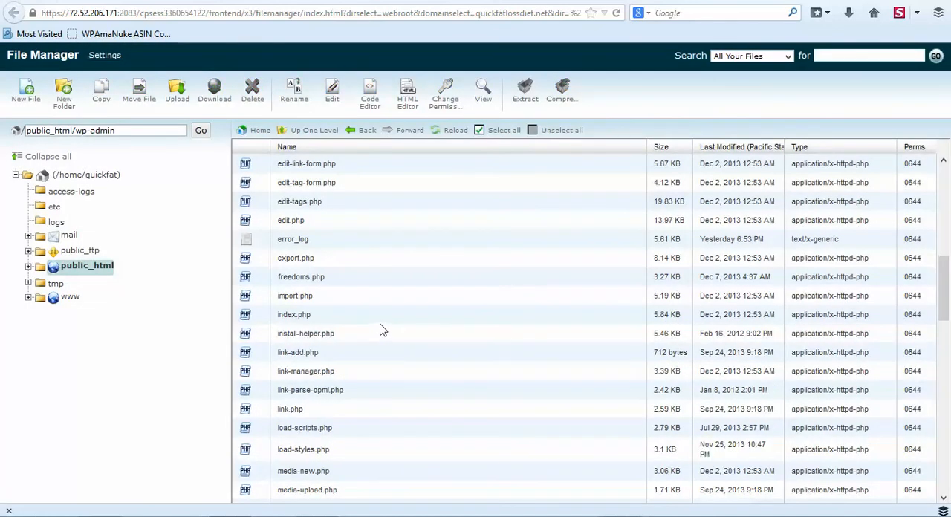
Remove the user write permission from upgrade.php in the wp-admin folder, making its permissions 0444.
{"action": "scroll", "coordinate": [379, 330], "scroll_direction": "down", "scroll_amount": 5}
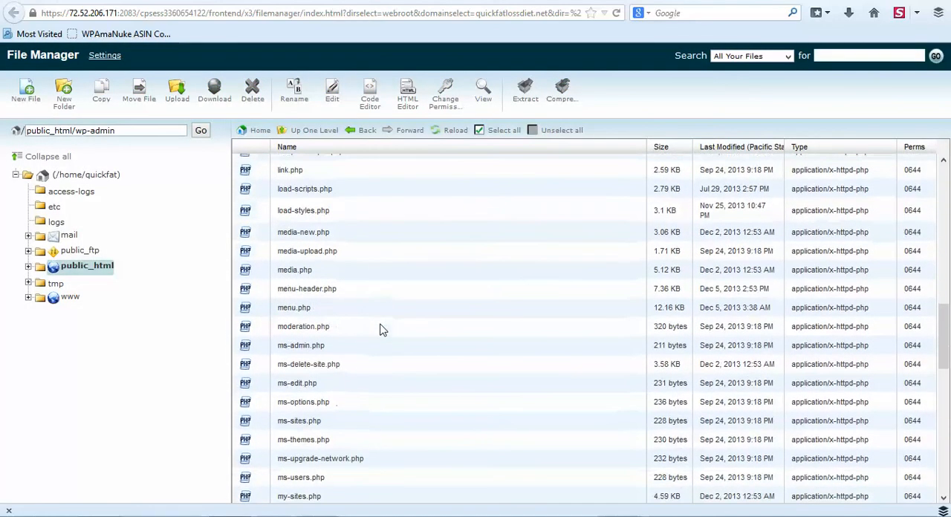
{"action": "scroll", "coordinate": [379, 330], "scroll_direction": "down", "scroll_amount": 10}
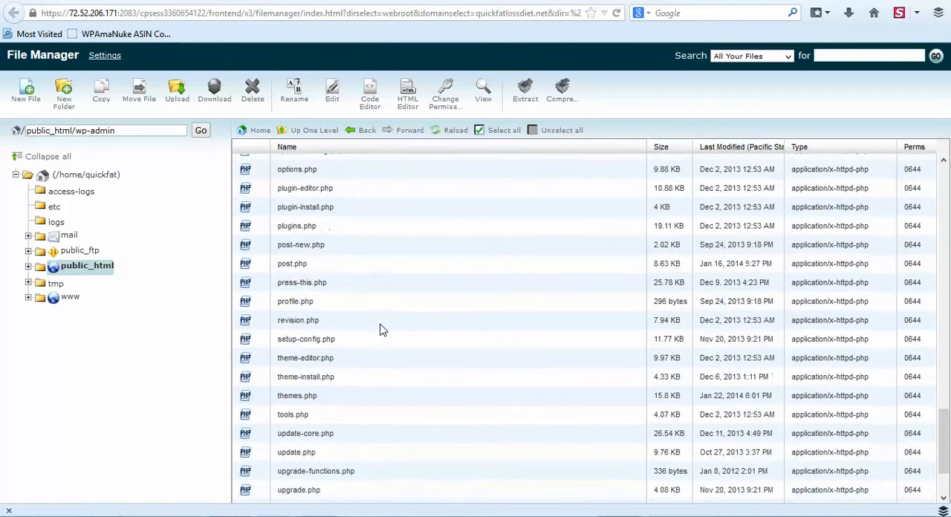
{"action": "scroll", "coordinate": [379, 330], "scroll_direction": "down", "scroll_amount": 2}
{"action": "left_click", "coordinate": [335, 371]}
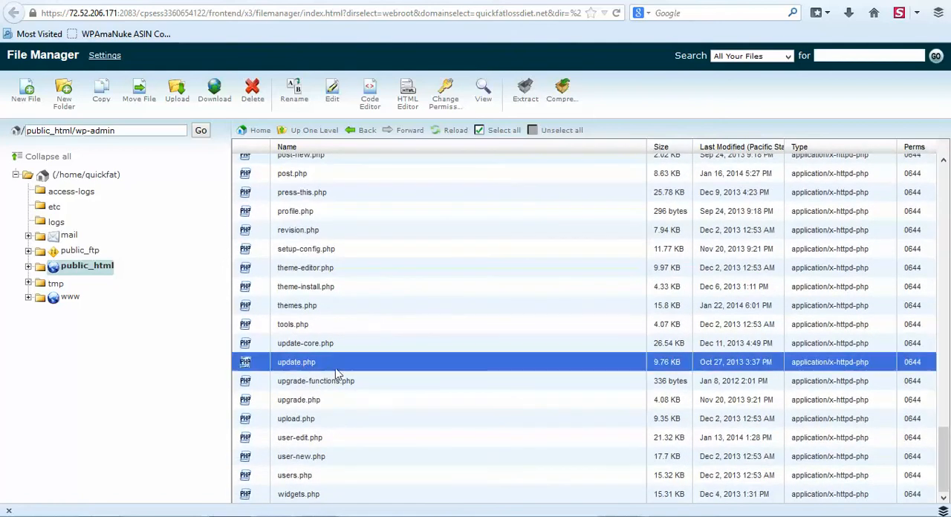
{"action": "left_click", "coordinate": [306, 402]}
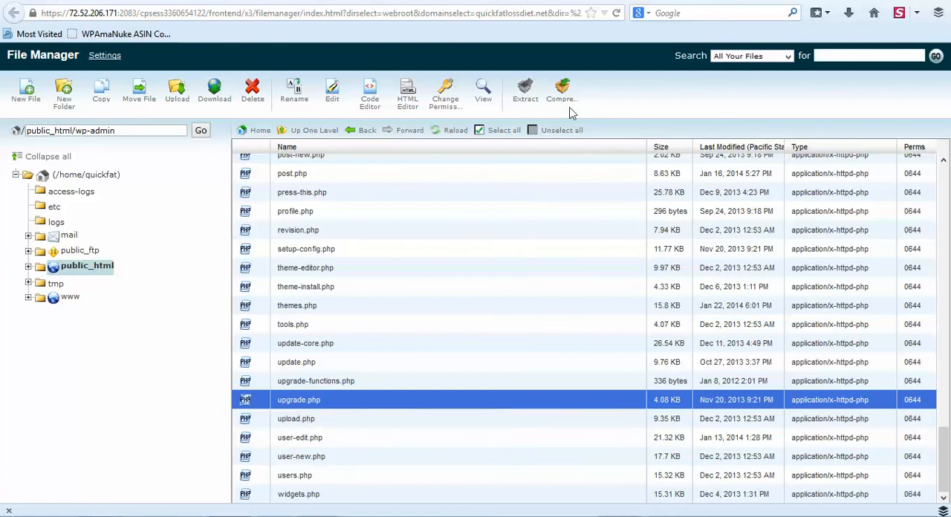
{"action": "left_click", "coordinate": [445, 98]}
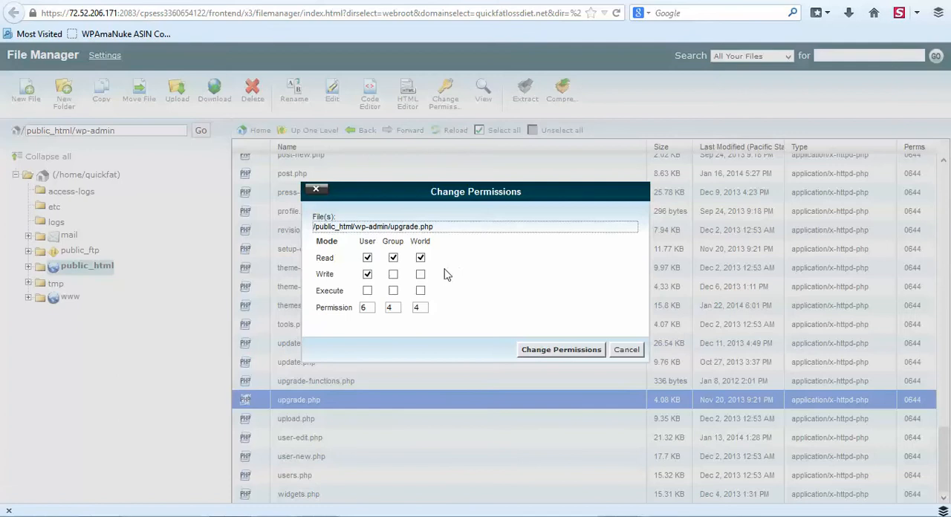
{"action": "left_click", "coordinate": [367, 275]}
{"action": "left_click", "coordinate": [560, 350]}
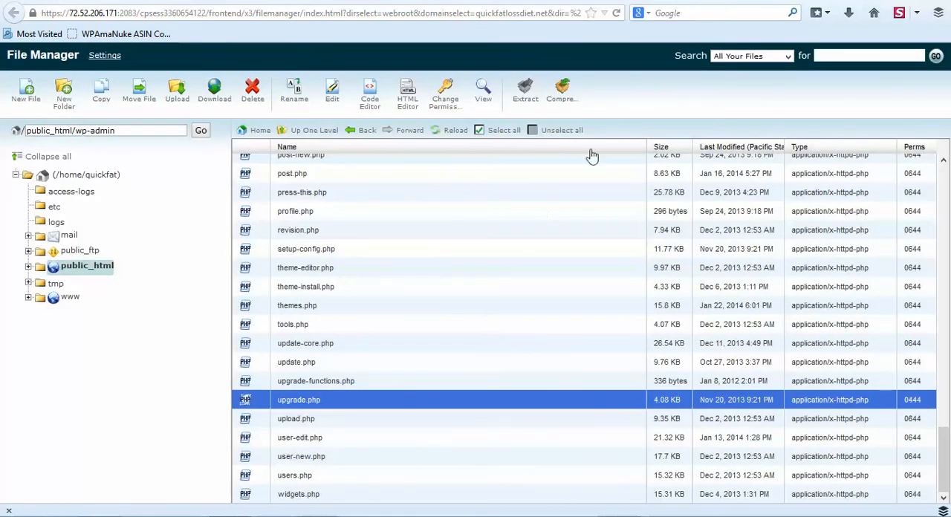
Close File Manager and cPanel, reload the WP Security dashboard and recheck the alerts for install.php and upgrade.php.
{"action": "key", "text": "ctrl+w"}
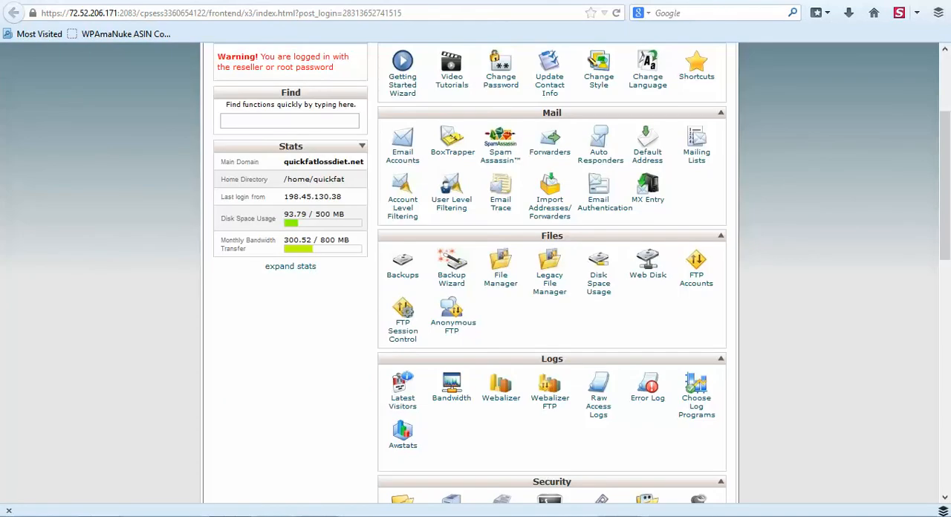
{"action": "key", "text": "ctrl+w"}
{"action": "scroll", "coordinate": [583, 122], "scroll_direction": "up", "scroll_amount": 2}
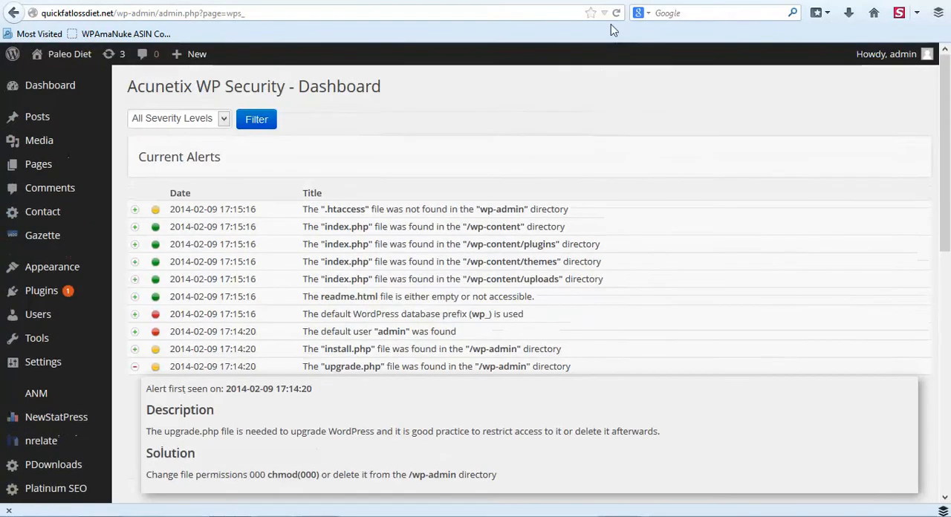
{"action": "left_click", "coordinate": [616, 13]}
{"action": "scroll", "coordinate": [567, 180], "scroll_direction": "down", "scroll_amount": 3}
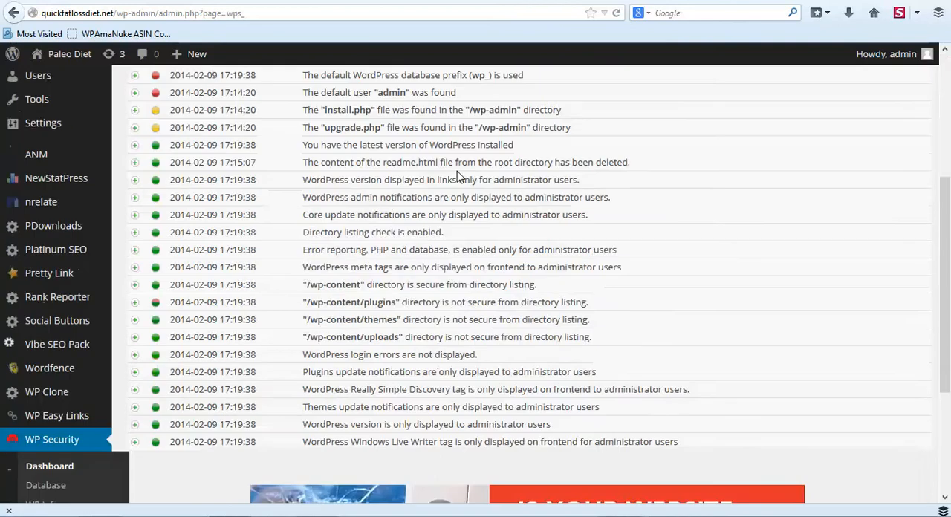
{"action": "scroll", "coordinate": [577, 204], "scroll_direction": "up", "scroll_amount": 3}
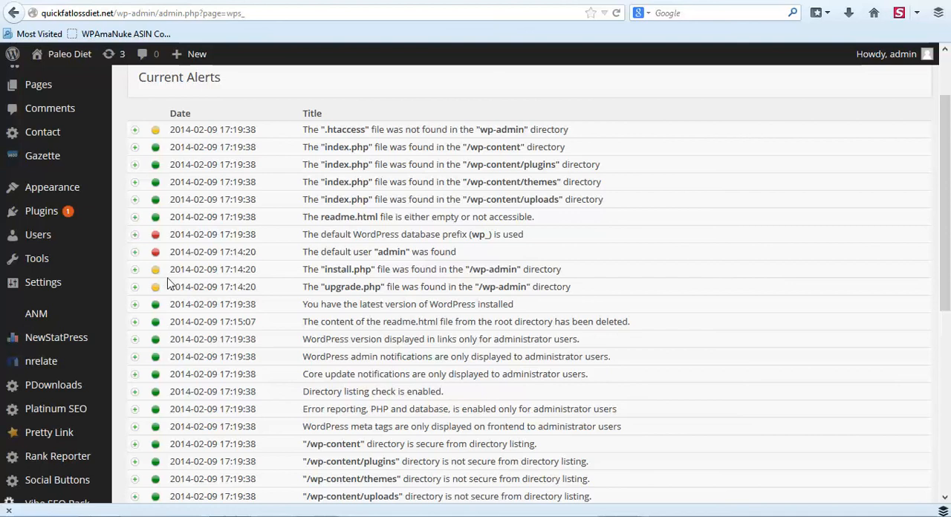
Open the Wordfence options and make Wordfence get IPs through PHP's built in REMOTE_ADDR.
{"action": "scroll", "coordinate": [192, 276], "scroll_direction": "down", "scroll_amount": 5}
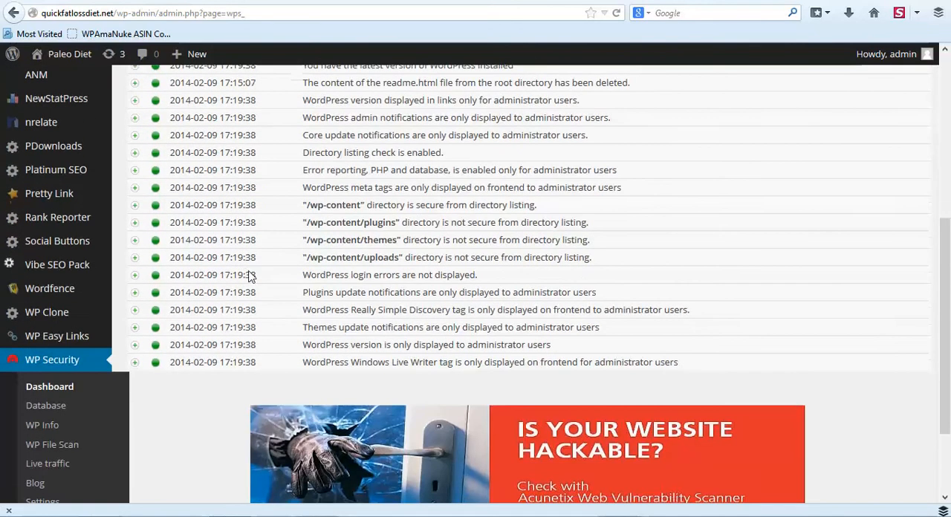
{"action": "mouse_move", "coordinate": [96, 289]}
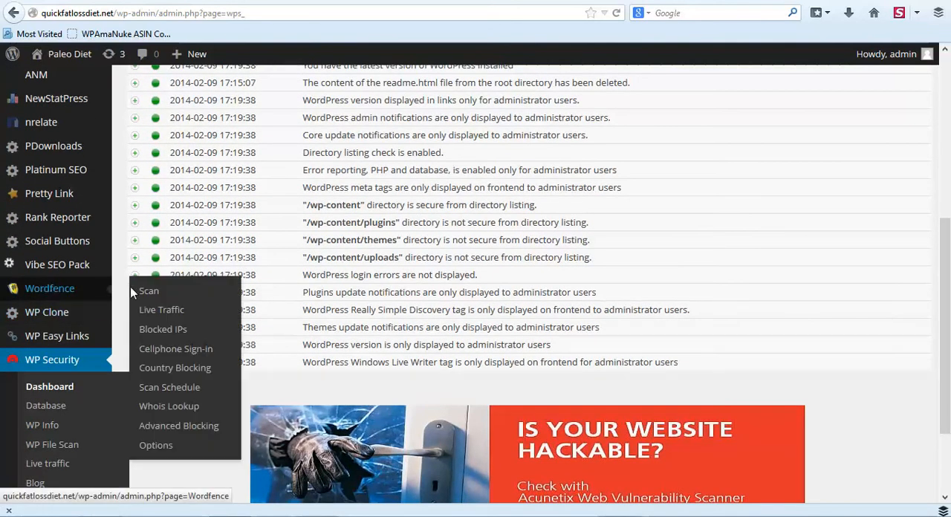
{"action": "left_click", "coordinate": [166, 444]}
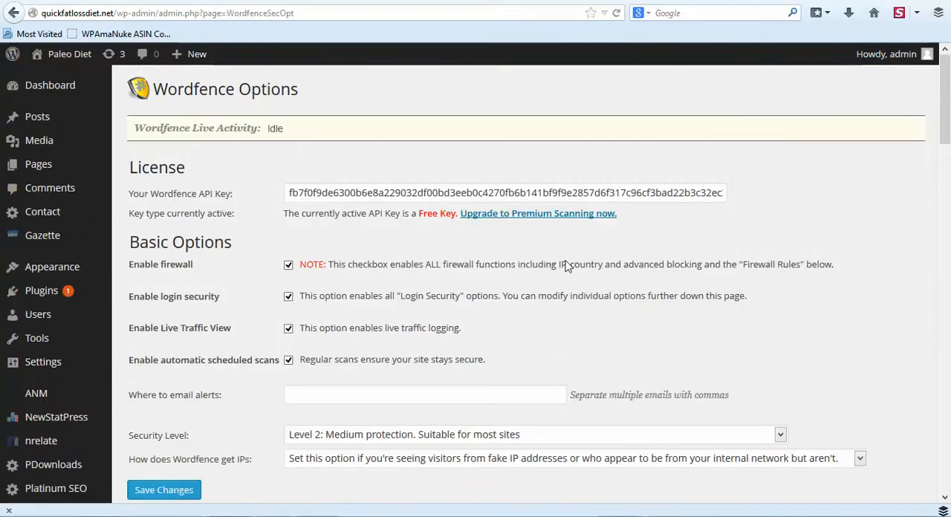
{"action": "scroll", "coordinate": [567, 259], "scroll_direction": "down", "scroll_amount": 4}
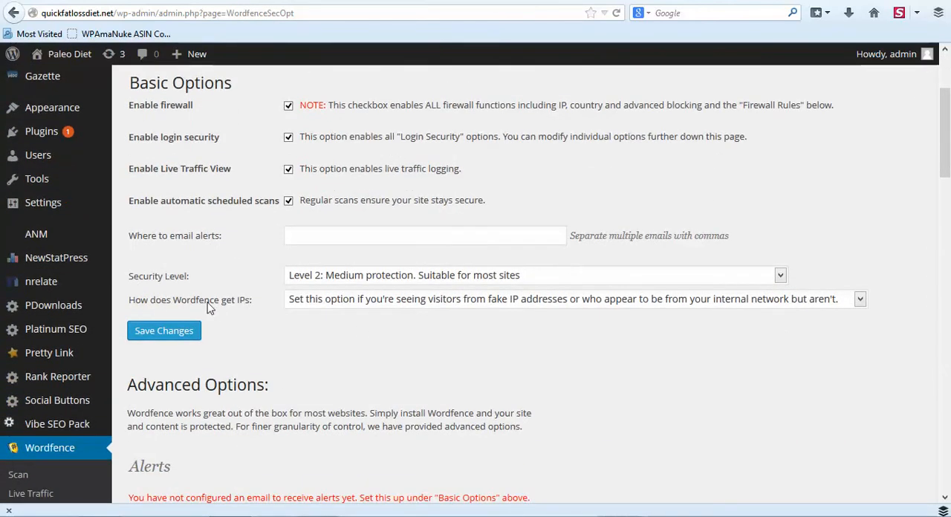
{"action": "left_click", "coordinate": [861, 300]}
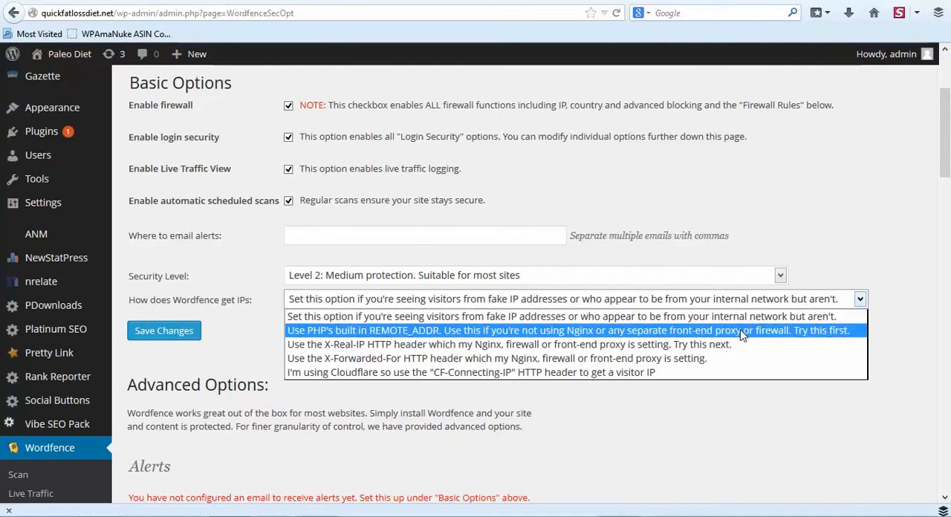
{"action": "left_click", "coordinate": [786, 331]}
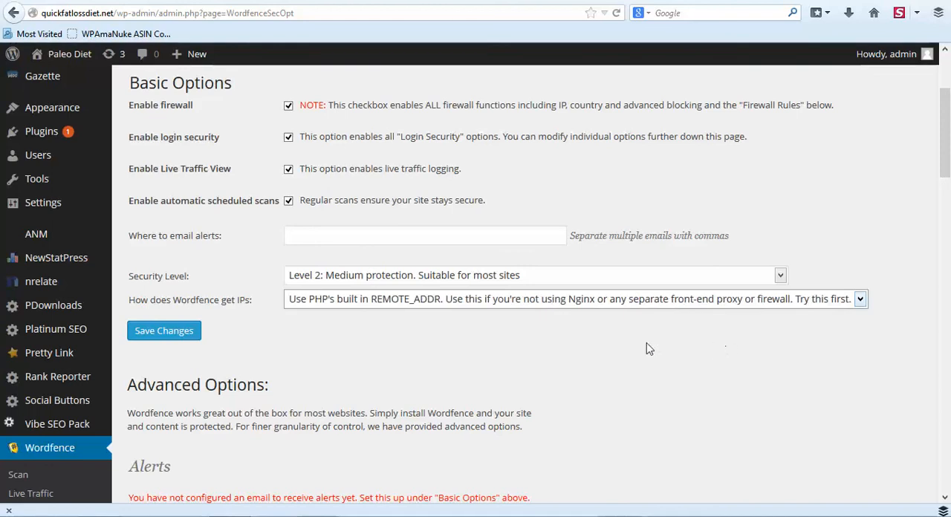
Enable the Wordfence alert for when a non-admin user signs in.
{"action": "scroll", "coordinate": [646, 343], "scroll_direction": "down", "scroll_amount": 5}
{"action": "scroll", "coordinate": [645, 342], "scroll_direction": "down", "scroll_amount": 3}
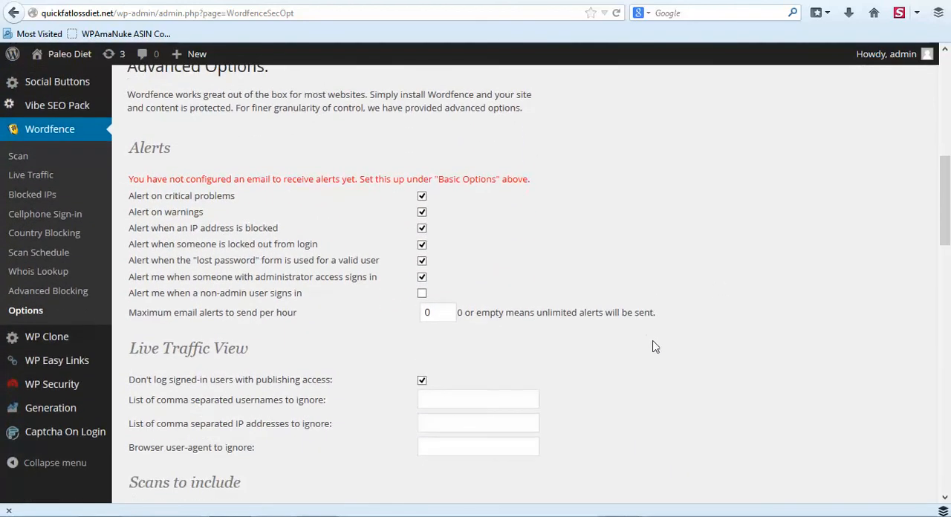
{"action": "left_click", "coordinate": [421, 293]}
{"action": "scroll", "coordinate": [559, 191], "scroll_direction": "down", "scroll_amount": 2}
{"action": "scroll", "coordinate": [559, 191], "scroll_direction": "up", "scroll_amount": 2}
{"action": "scroll", "coordinate": [332, 231], "scroll_direction": "down", "scroll_amount": 2}
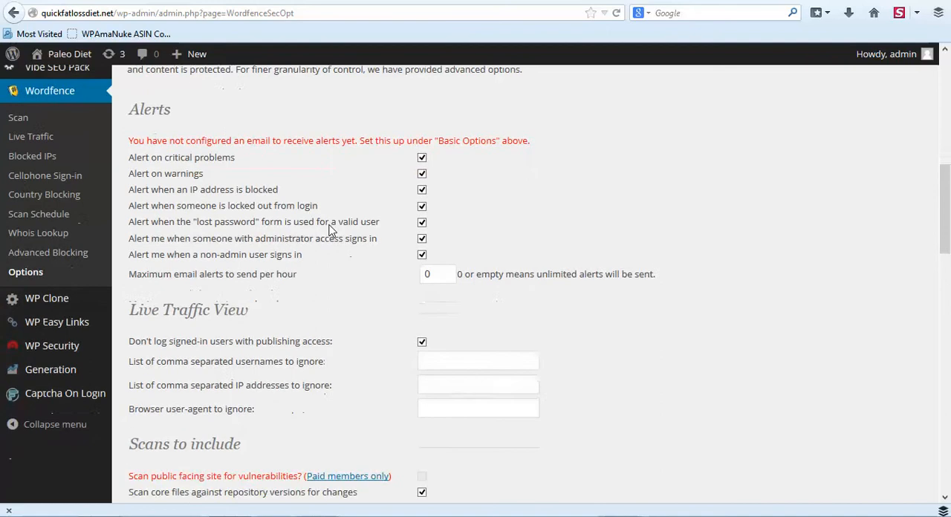
Include scans of theme files, plugin files, files outside the WordPress installation, and image files as if they were executable.
{"action": "scroll", "coordinate": [357, 223], "scroll_direction": "down", "scroll_amount": 2}
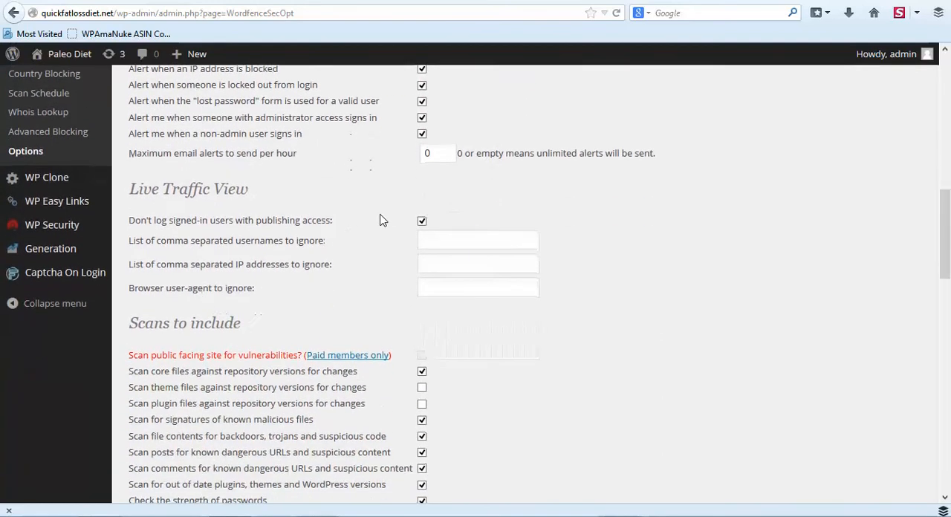
{"action": "scroll", "coordinate": [355, 219], "scroll_direction": "down", "scroll_amount": 1}
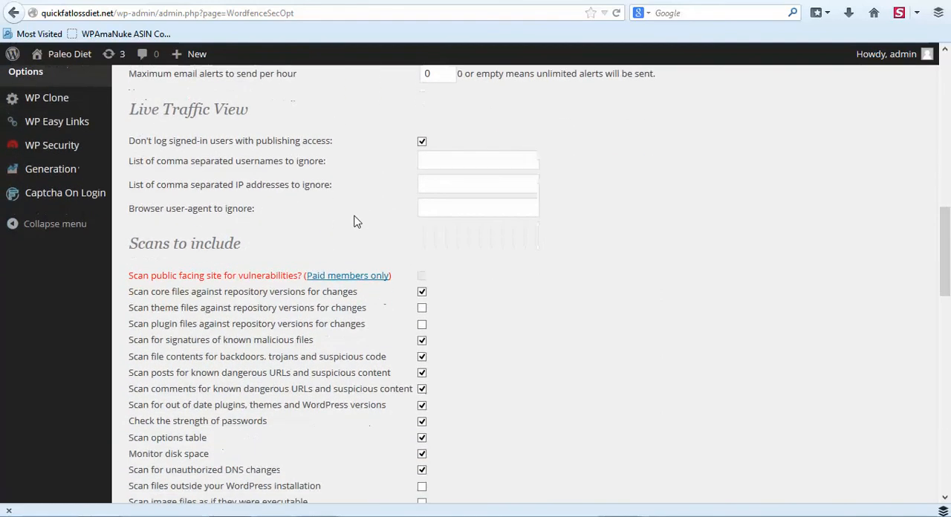
{"action": "scroll", "coordinate": [354, 221], "scroll_direction": "down", "scroll_amount": 2}
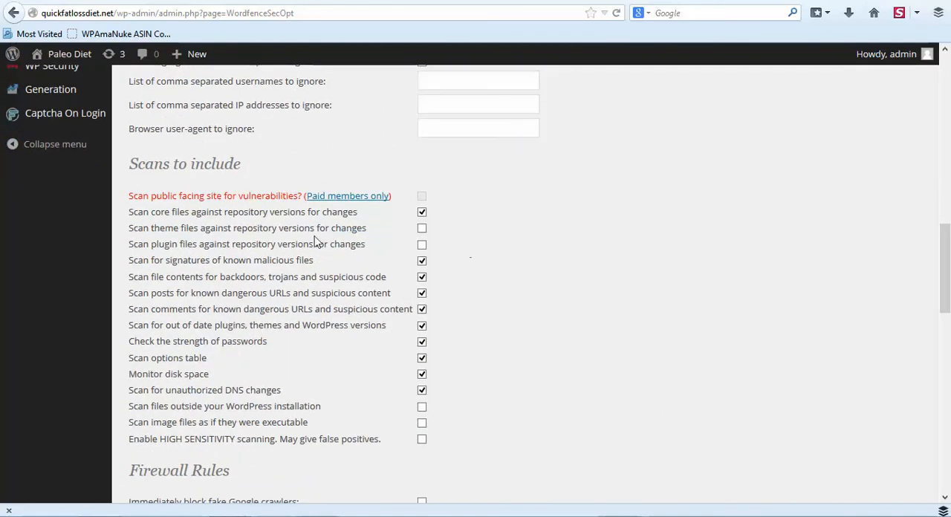
{"action": "left_click", "coordinate": [422, 229]}
{"action": "left_click", "coordinate": [422, 244]}
{"action": "scroll", "coordinate": [498, 264], "scroll_direction": "down", "scroll_amount": 2}
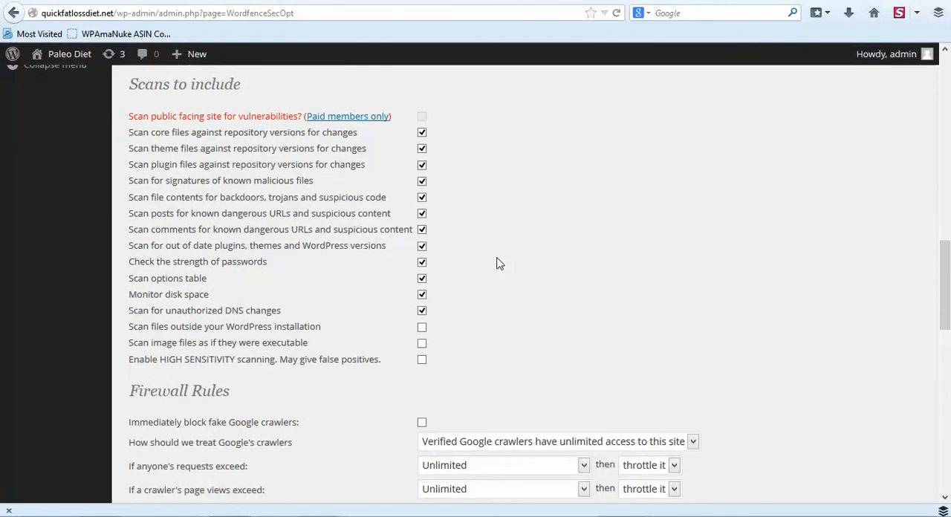
{"action": "left_click", "coordinate": [422, 328]}
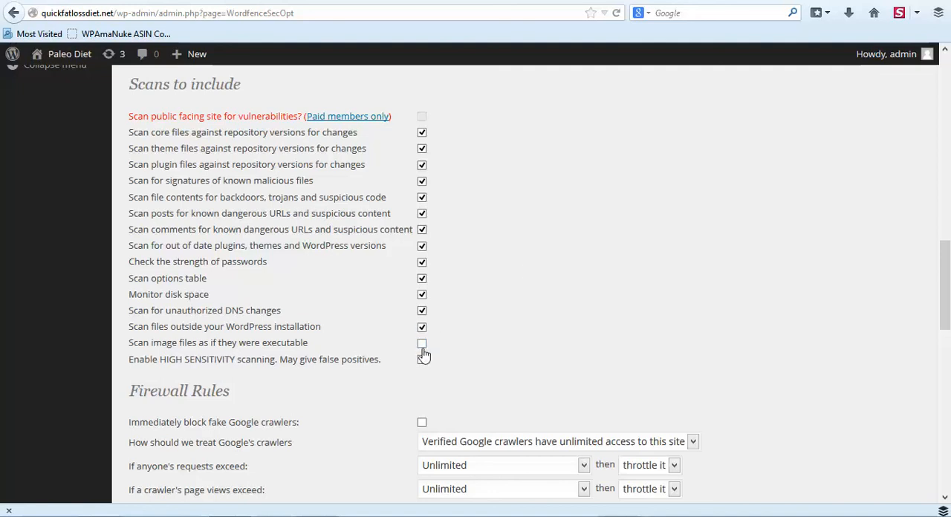
{"action": "left_click", "coordinate": [422, 343]}
Enable immediate blocking of fake Google crawlers and limit anyone's requests, crawler page views and crawler 404s to 240 per minute (4 per second).
{"action": "scroll", "coordinate": [775, 263], "scroll_direction": "down", "scroll_amount": 2}
{"action": "left_click", "coordinate": [422, 344]}
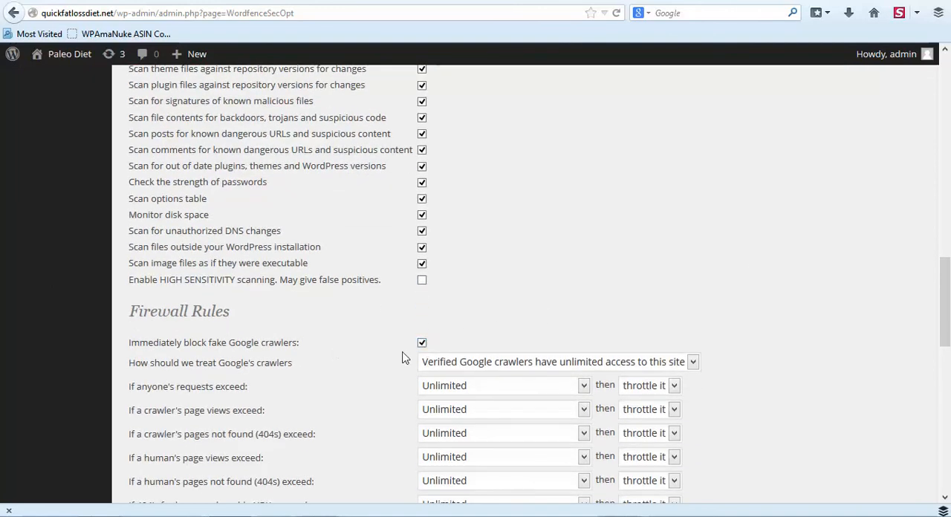
{"action": "scroll", "coordinate": [636, 307], "scroll_direction": "down", "scroll_amount": 2}
{"action": "scroll", "coordinate": [720, 298], "scroll_direction": "down", "scroll_amount": 2}
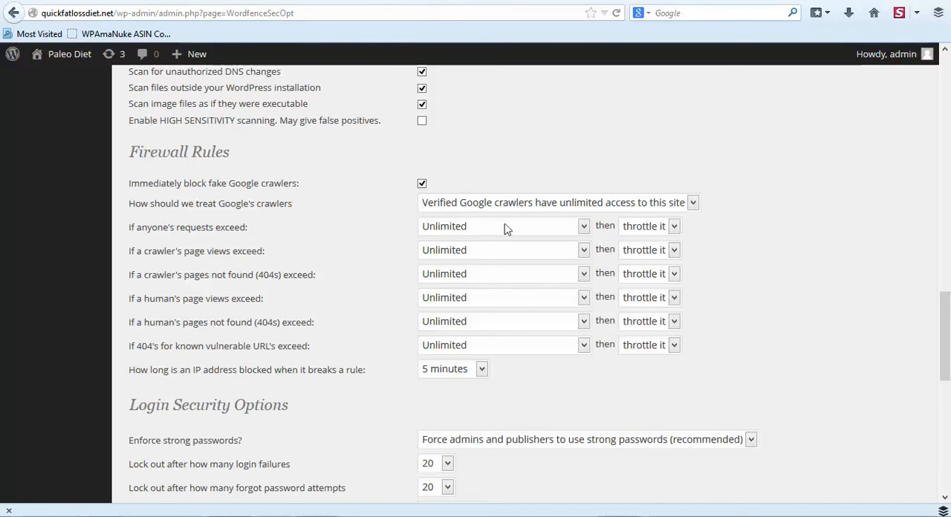
{"action": "left_click", "coordinate": [584, 229]}
{"action": "left_click", "coordinate": [447, 401]}
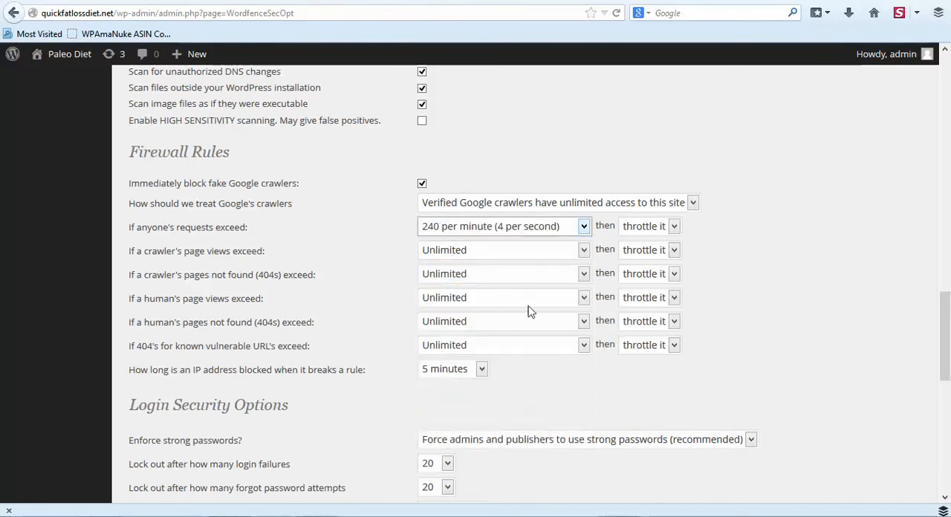
{"action": "left_click", "coordinate": [583, 252]}
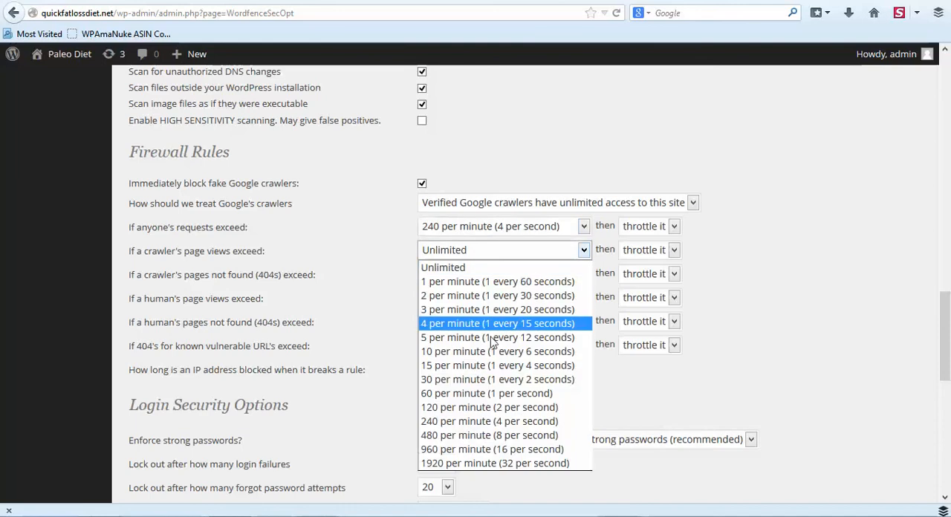
{"action": "left_click", "coordinate": [478, 423]}
{"action": "left_click", "coordinate": [584, 275]}
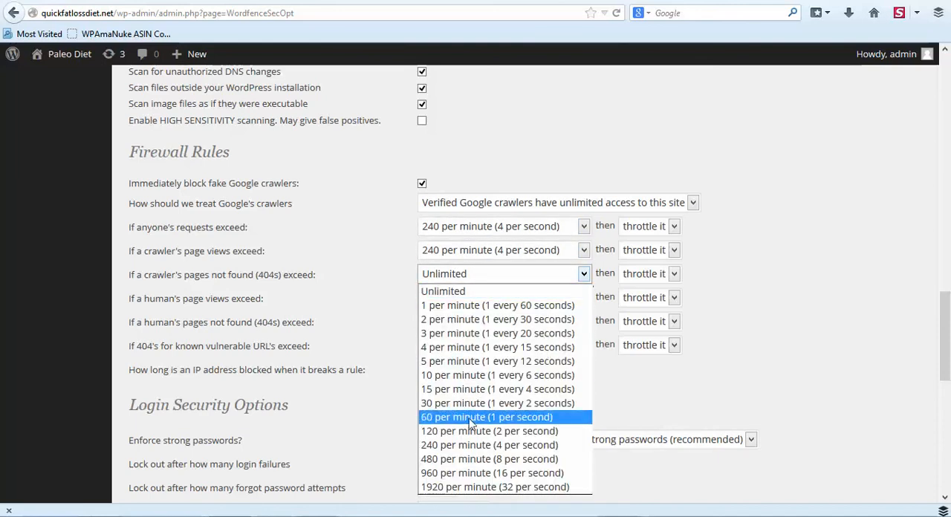
{"action": "left_click", "coordinate": [470, 445]}
Set the firewall limits for human page views, human 404s and 404s for known vulnerable URLs to 240 per minute (4 per second).
{"action": "left_click", "coordinate": [584, 298]}
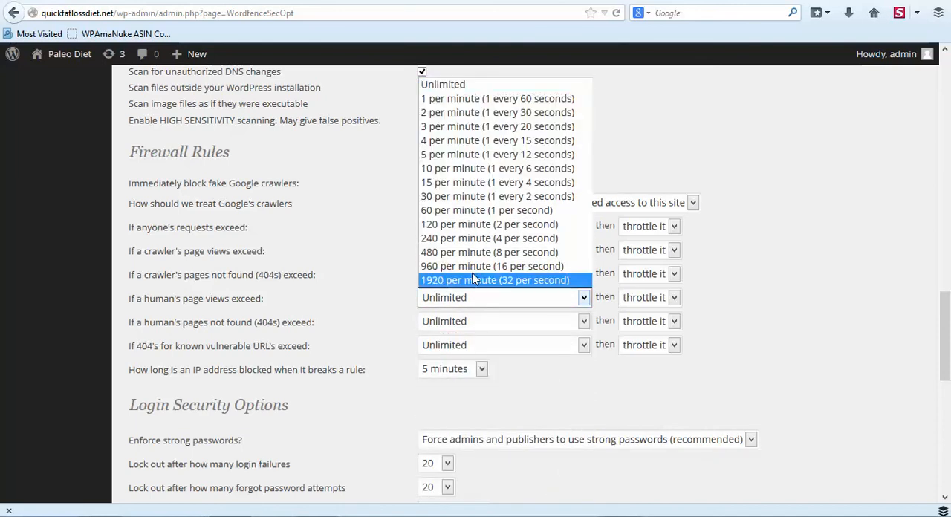
{"action": "left_click", "coordinate": [469, 238]}
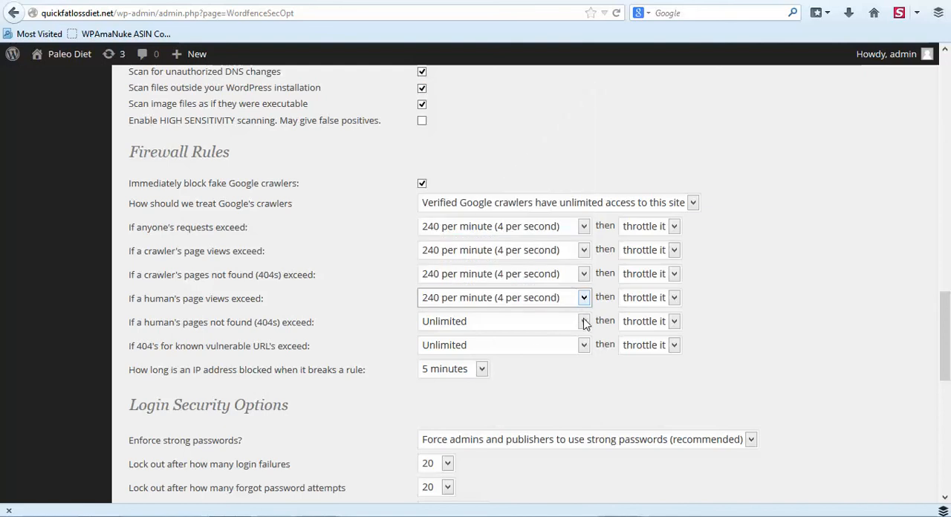
{"action": "left_click", "coordinate": [584, 324]}
{"action": "left_click", "coordinate": [491, 269]}
{"action": "left_click", "coordinate": [584, 351]}
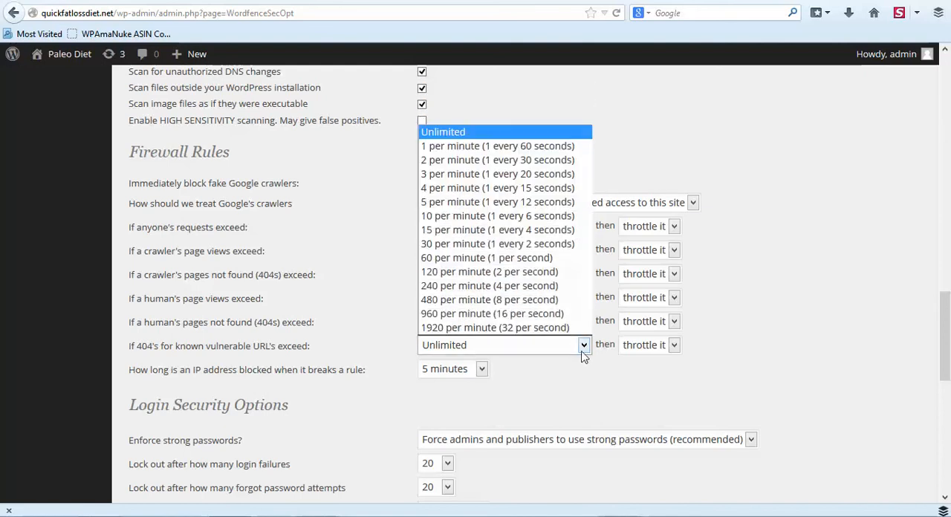
{"action": "left_click", "coordinate": [499, 286]}
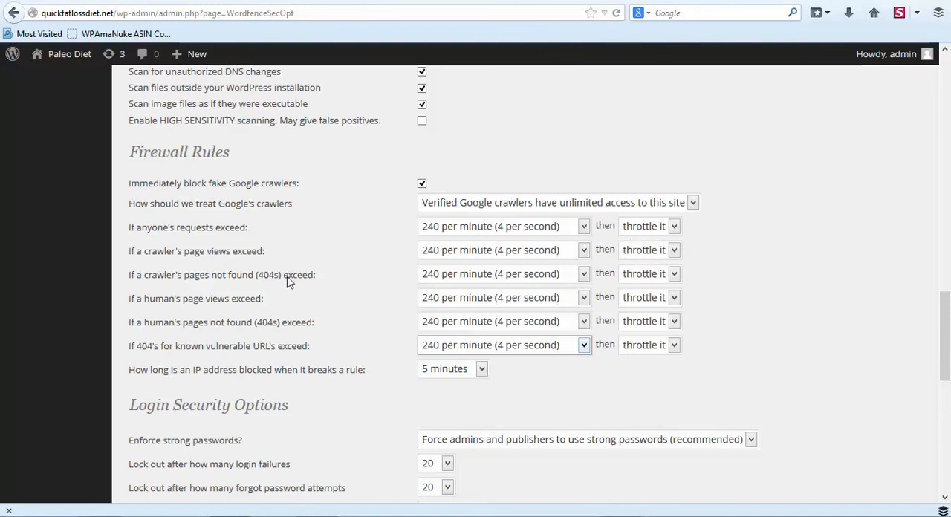
Change the firewall action to "block it" for crawler 404s, human 404s and 404s for known vulnerable URLs.
{"action": "left_click", "coordinate": [674, 274]}
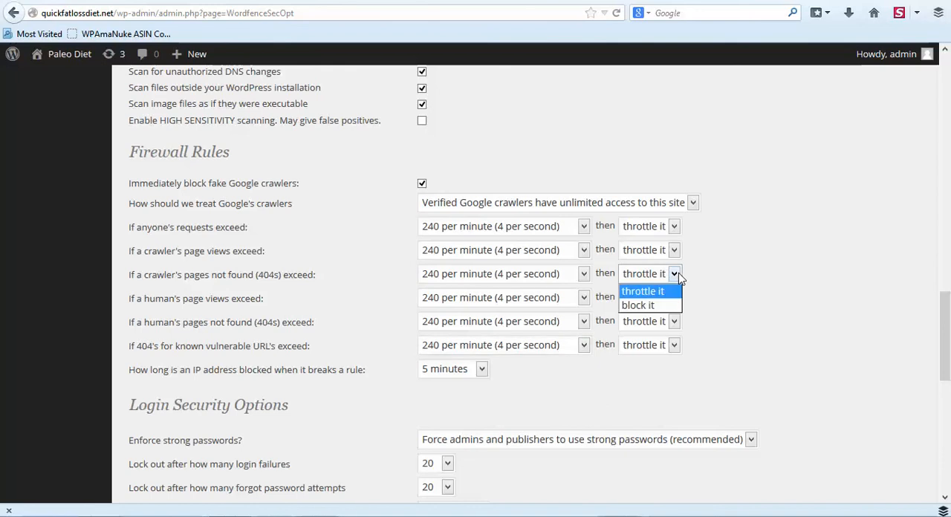
{"action": "left_click", "coordinate": [648, 306]}
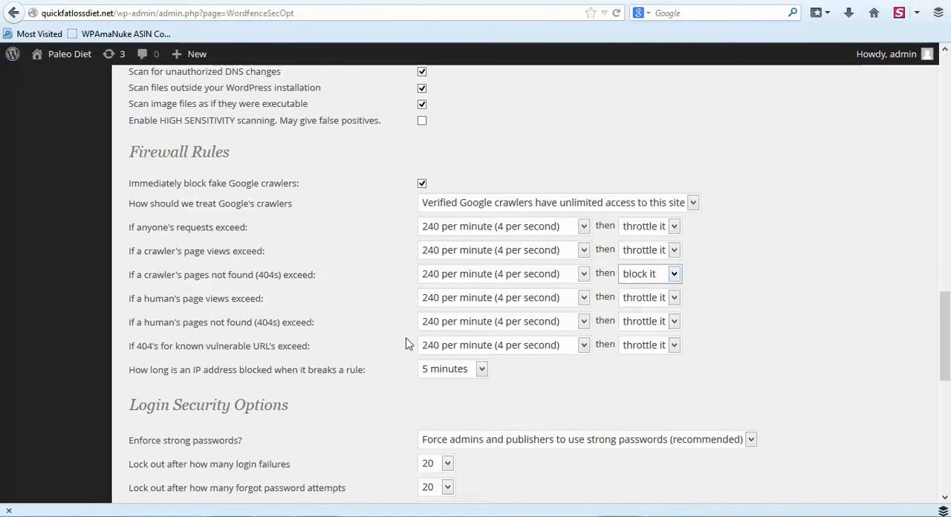
{"action": "left_click", "coordinate": [674, 322]}
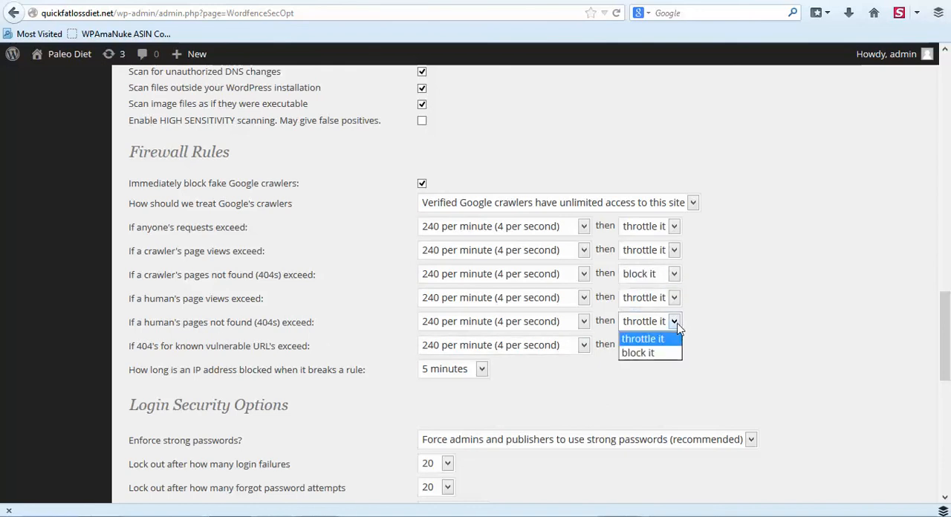
{"action": "left_click", "coordinate": [657, 354]}
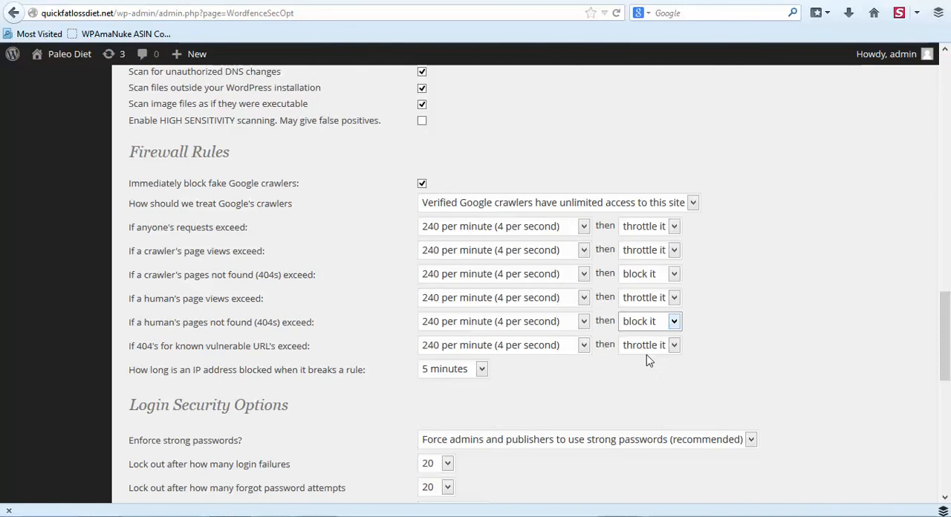
{"action": "left_click", "coordinate": [674, 346]}
{"action": "left_click", "coordinate": [658, 369]}
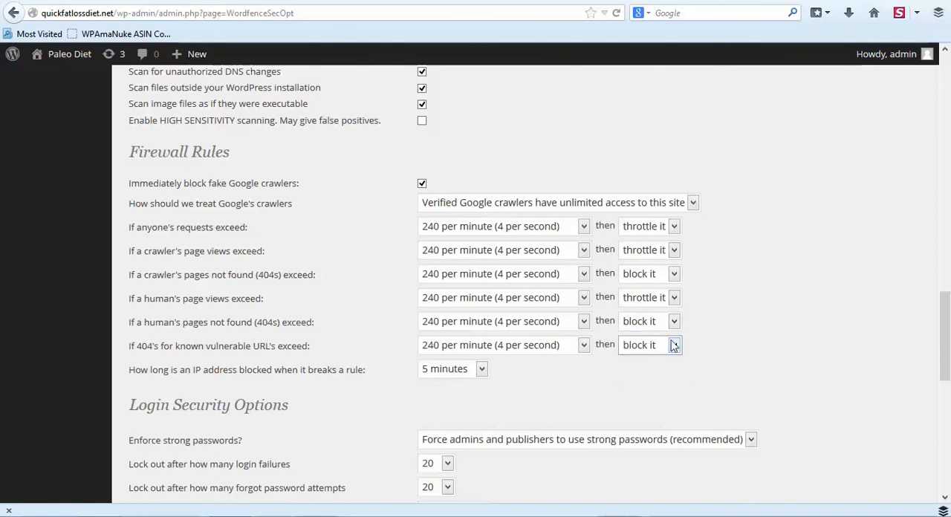
Set the time an IP address is blocked when it breaks a rule to 12 hours.
{"action": "scroll", "coordinate": [495, 384], "scroll_direction": "down", "scroll_amount": 1}
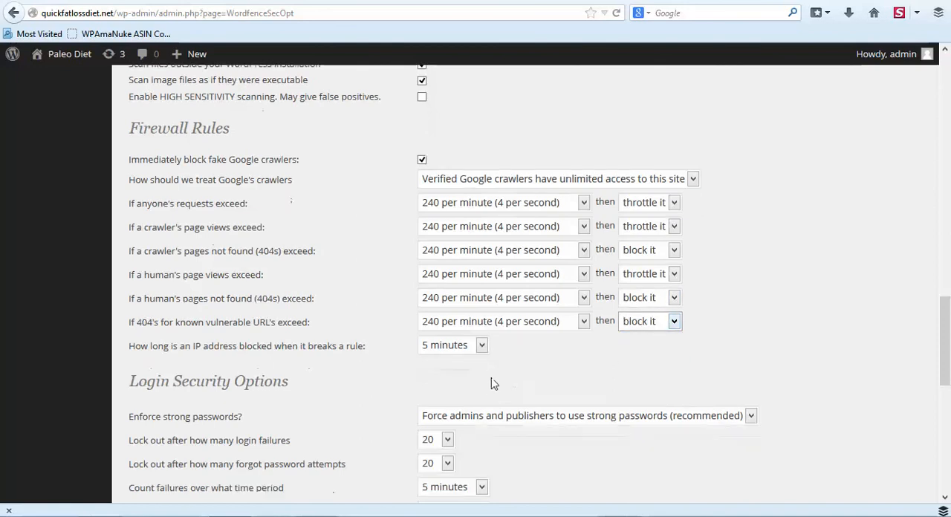
{"action": "scroll", "coordinate": [494, 384], "scroll_direction": "down", "scroll_amount": 2}
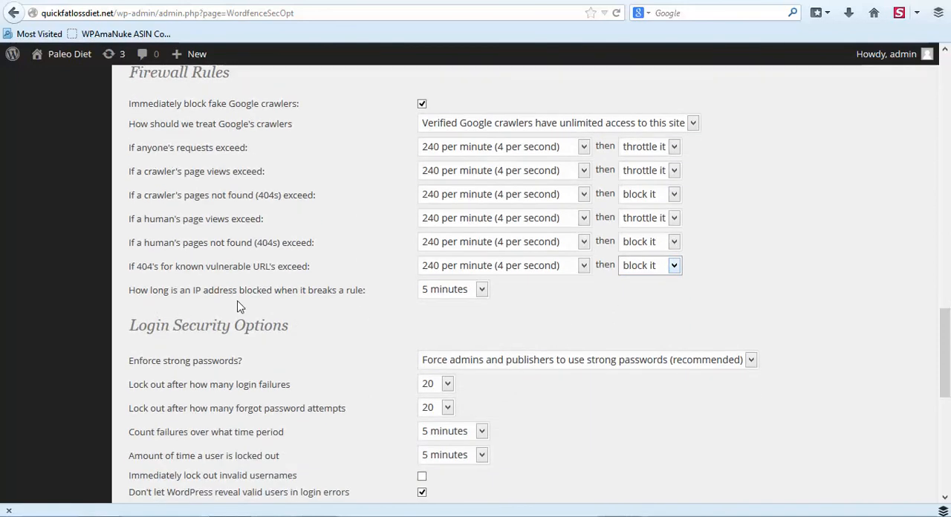
{"action": "left_click", "coordinate": [482, 290]}
{"action": "left_click", "coordinate": [453, 389]}
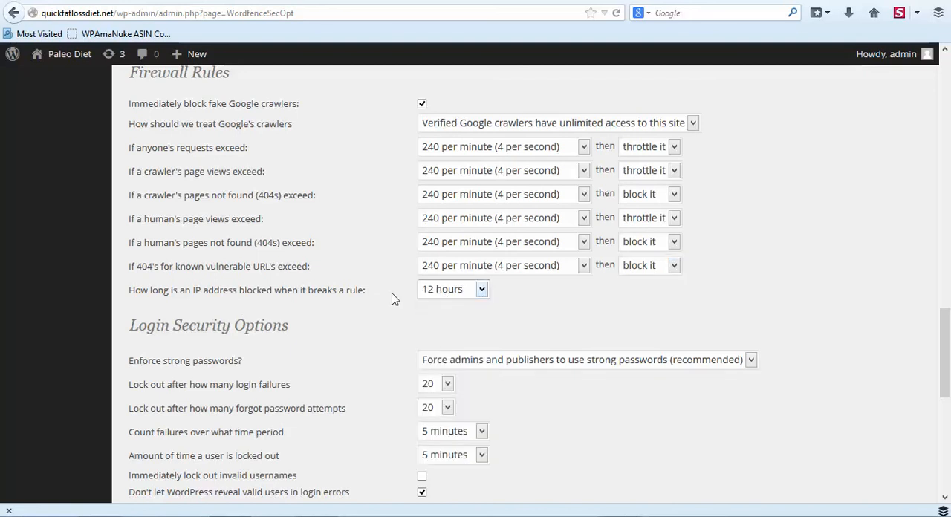
Set the lockout thresholds for login failures and for forgot password attempts to 5 each in the login security options.
{"action": "scroll", "coordinate": [388, 318], "scroll_direction": "down", "scroll_amount": 2}
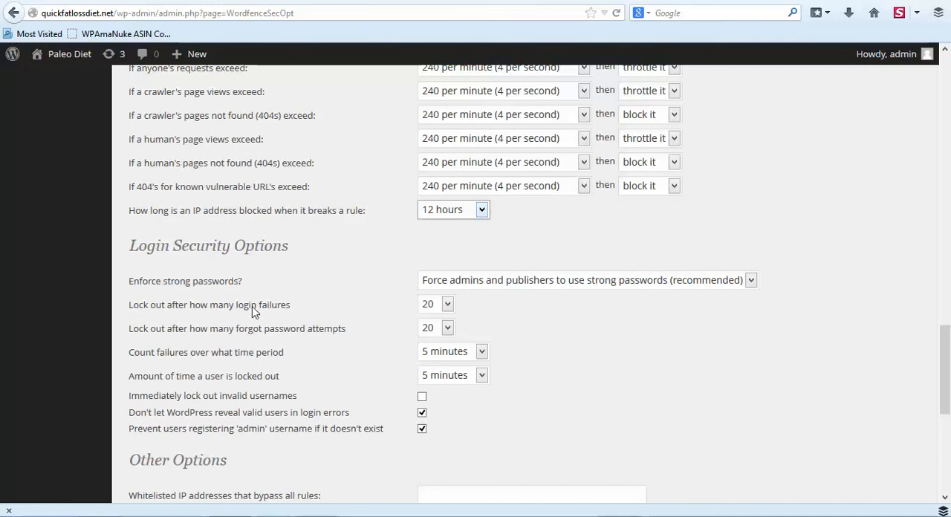
{"action": "left_click", "coordinate": [448, 305]}
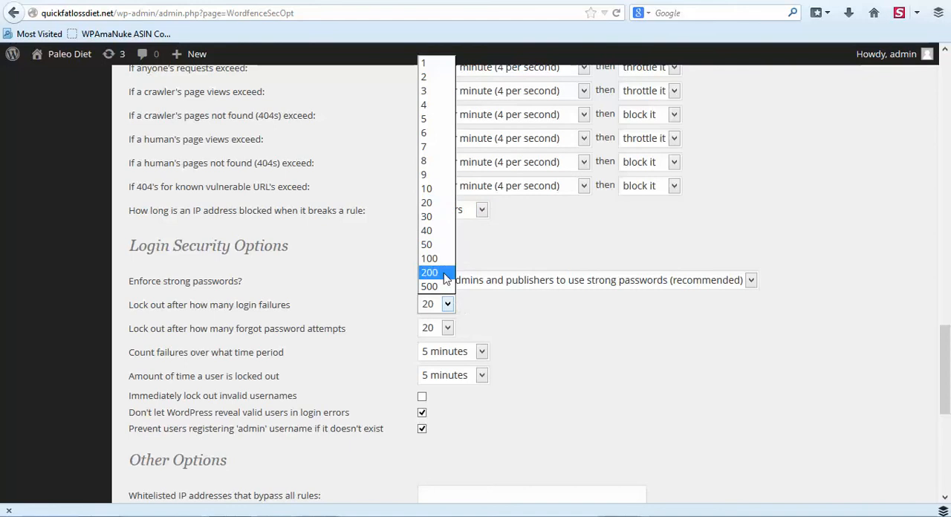
{"action": "left_click", "coordinate": [428, 121]}
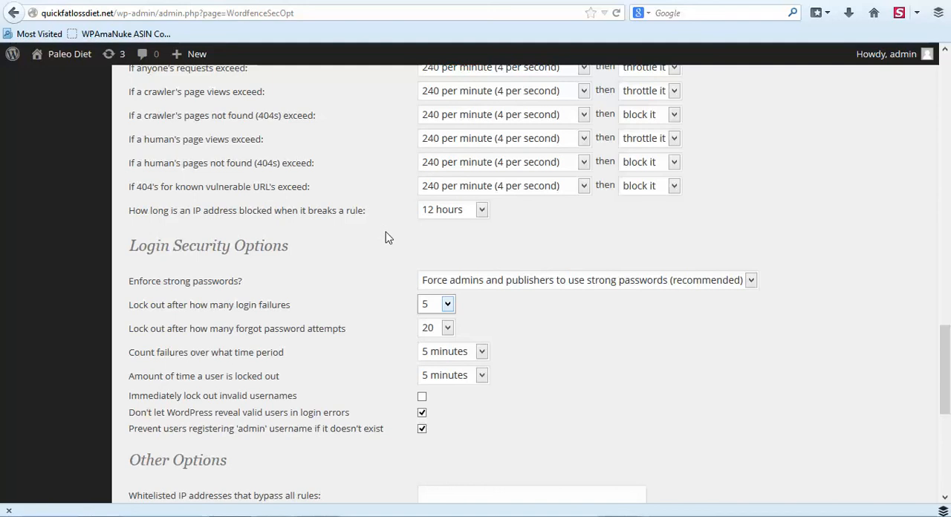
{"action": "left_click", "coordinate": [447, 305]}
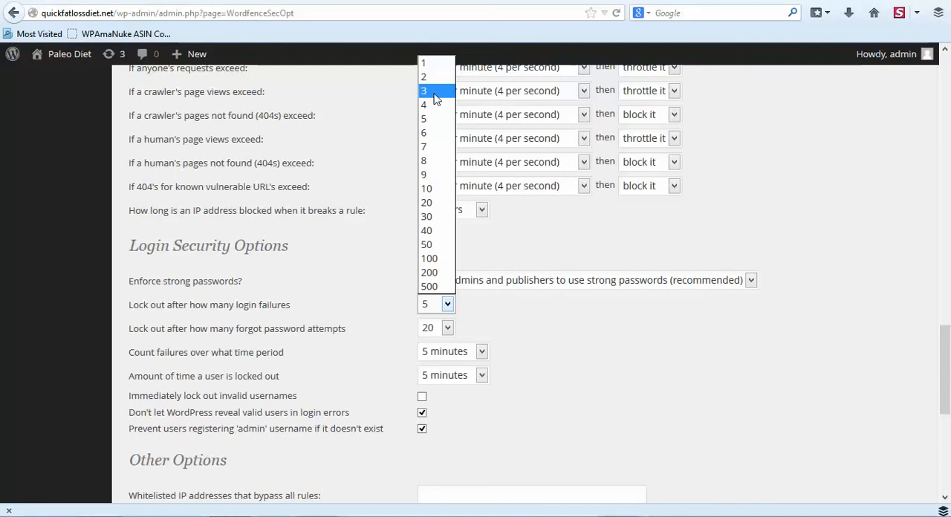
{"action": "left_click", "coordinate": [435, 119]}
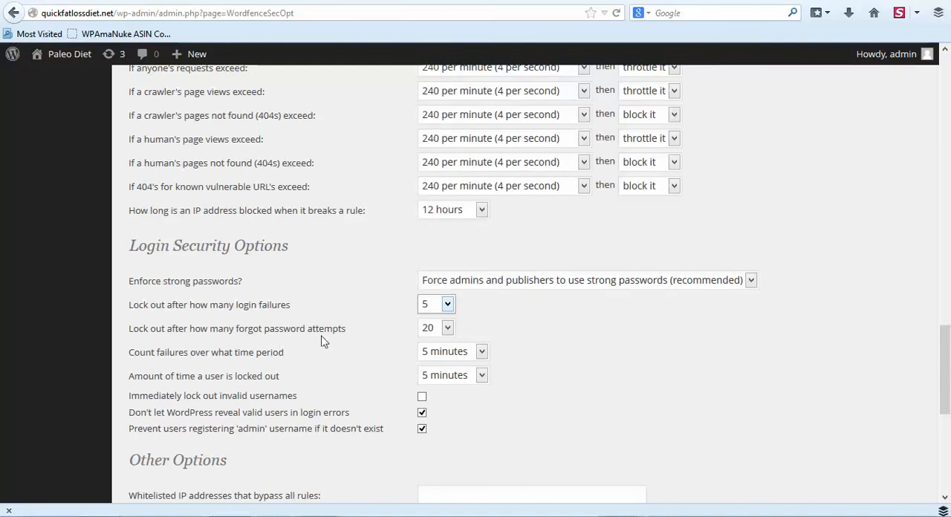
{"action": "left_click", "coordinate": [447, 328]}
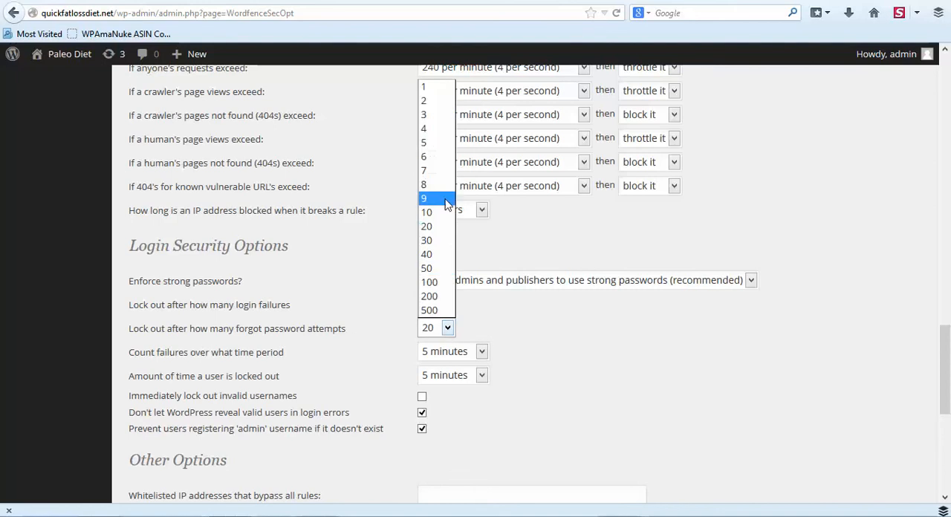
{"action": "left_click", "coordinate": [440, 143]}
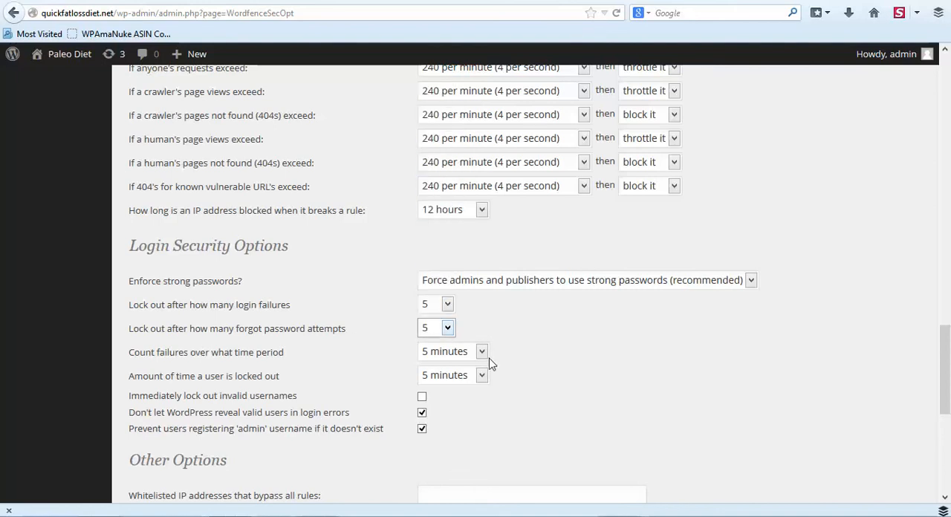
Set the amount of time a user is locked out to 2 days and enable immediate lockout of invalid usernames.
{"action": "left_click", "coordinate": [483, 376]}
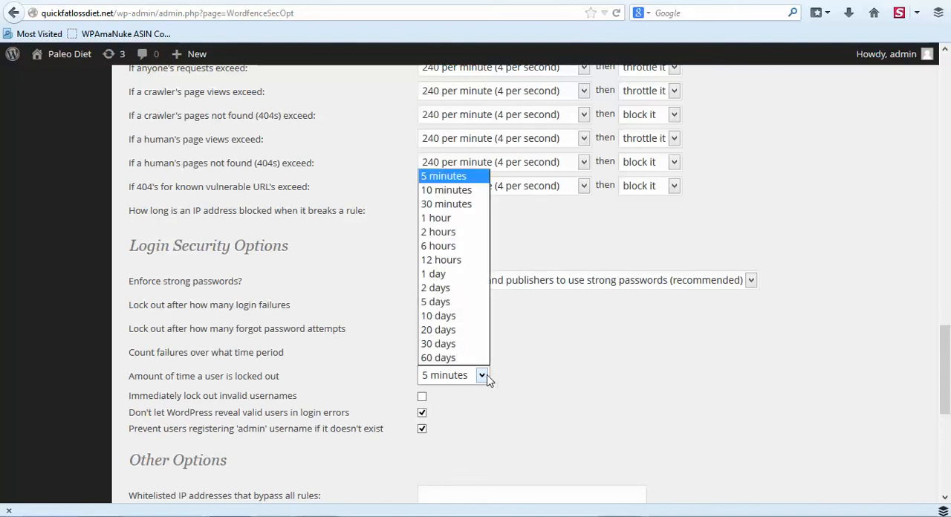
{"action": "left_click", "coordinate": [446, 288]}
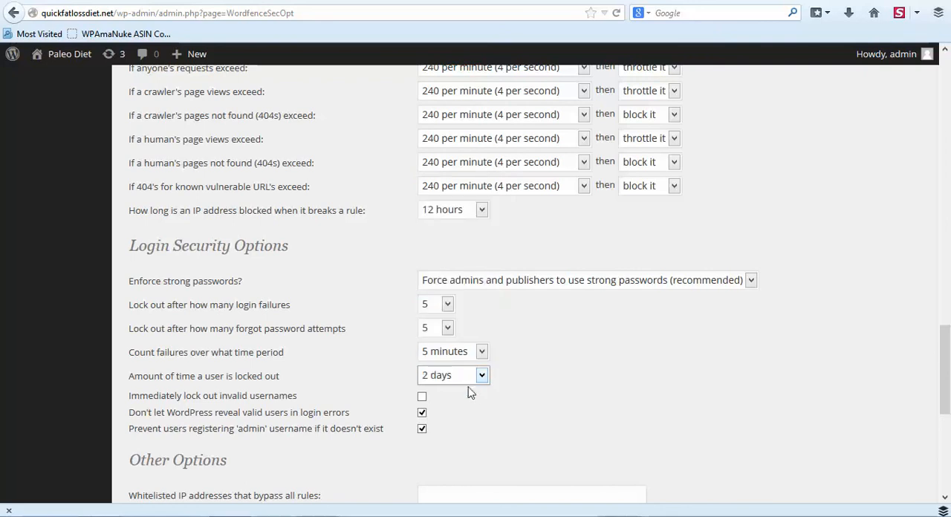
{"action": "left_click", "coordinate": [421, 398]}
Save the changed Wordfence options and reload the page to update the menu.
{"action": "scroll", "coordinate": [550, 360], "scroll_direction": "down", "scroll_amount": 2}
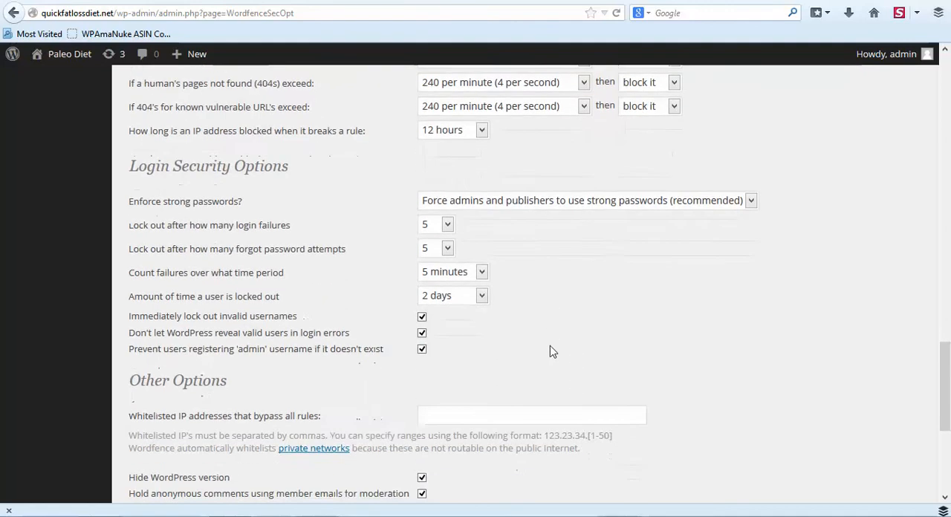
{"action": "scroll", "coordinate": [631, 338], "scroll_direction": "down", "scroll_amount": 7}
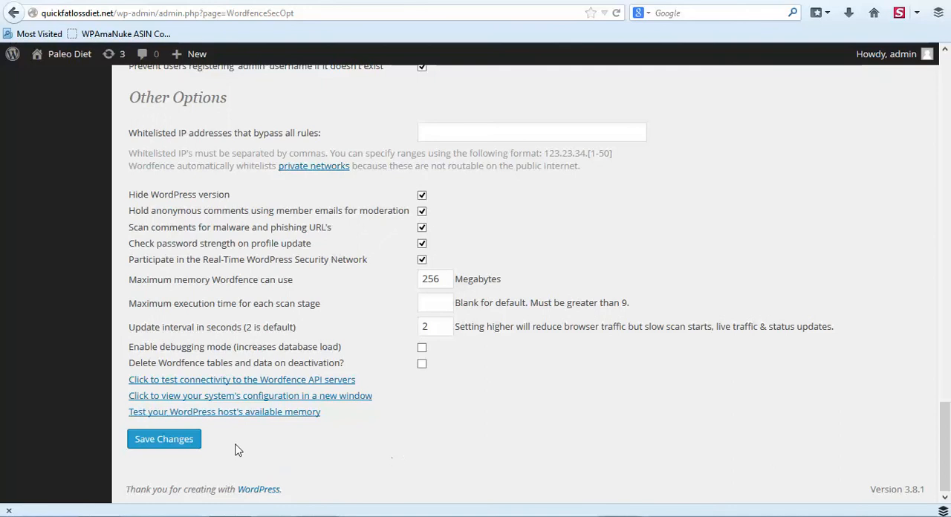
{"action": "left_click", "coordinate": [145, 445]}
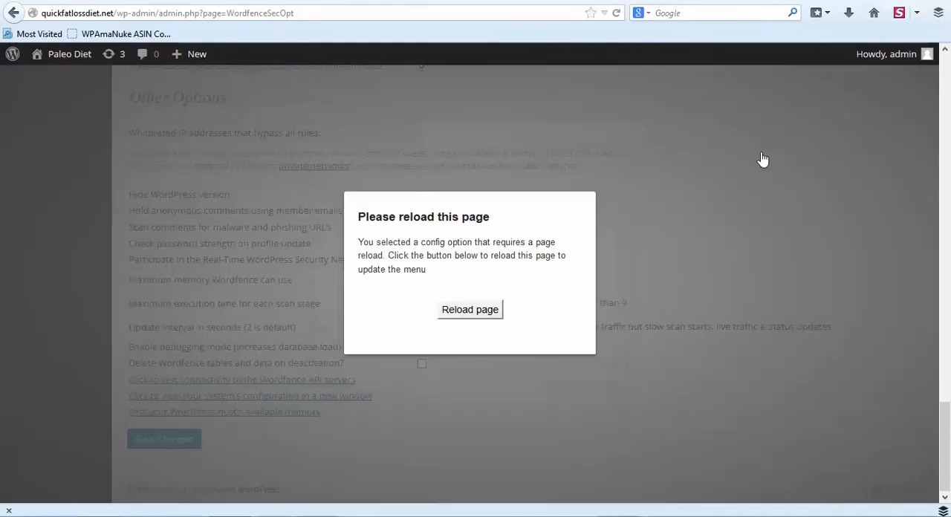
{"action": "left_click", "coordinate": [465, 311]}
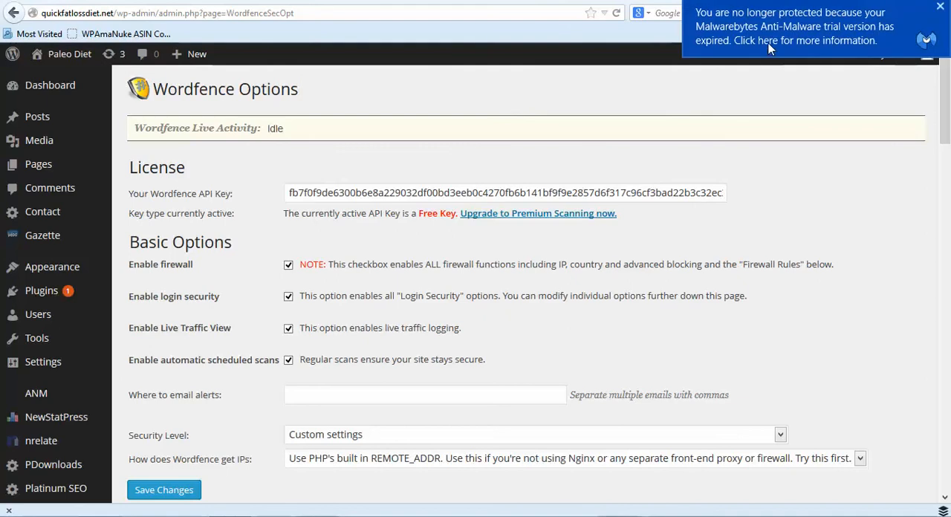
Open the Malwarebytes trial expiry notice and close its window without choosing an option.
{"action": "left_click", "coordinate": [768, 45]}
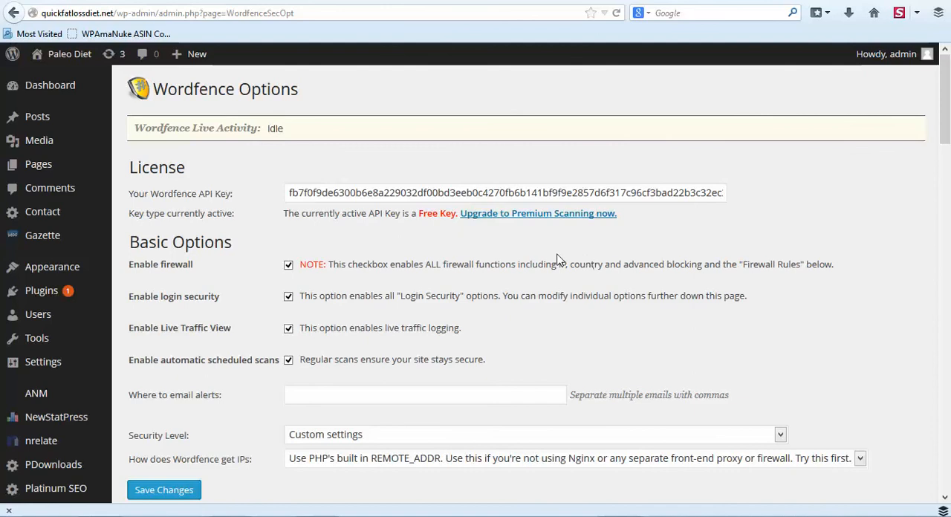
{"action": "left_click", "coordinate": [631, 135]}
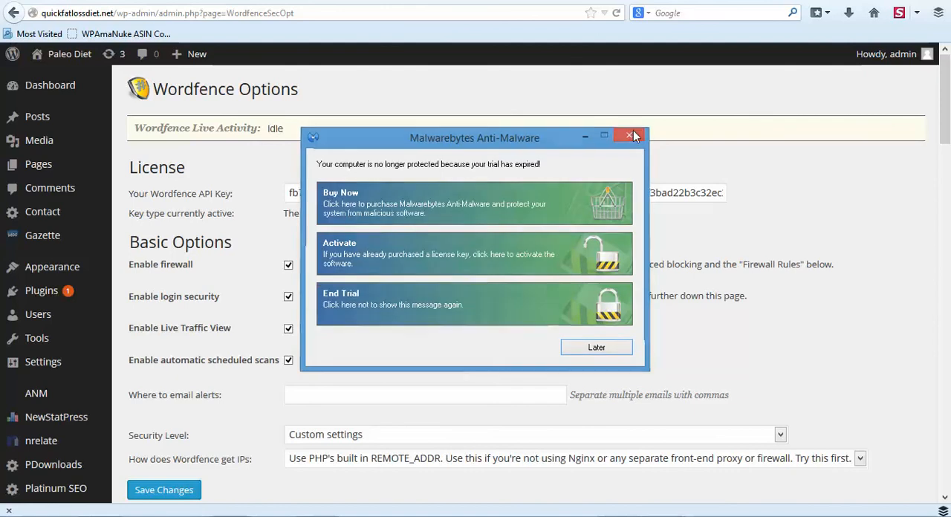
Review the basic options and the alert settings on the reloaded Wordfence options page.
{"action": "scroll", "coordinate": [627, 276], "scroll_direction": "down", "scroll_amount": 2}
{"action": "scroll", "coordinate": [627, 278], "scroll_direction": "up", "scroll_amount": 2}
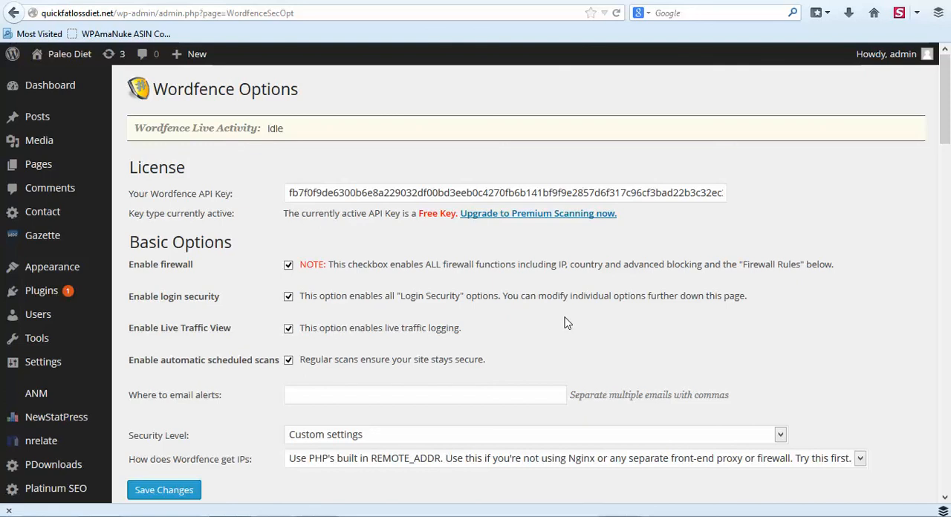
{"action": "scroll", "coordinate": [707, 280], "scroll_direction": "down", "scroll_amount": 2}
{"action": "scroll", "coordinate": [758, 278], "scroll_direction": "down", "scroll_amount": 2}
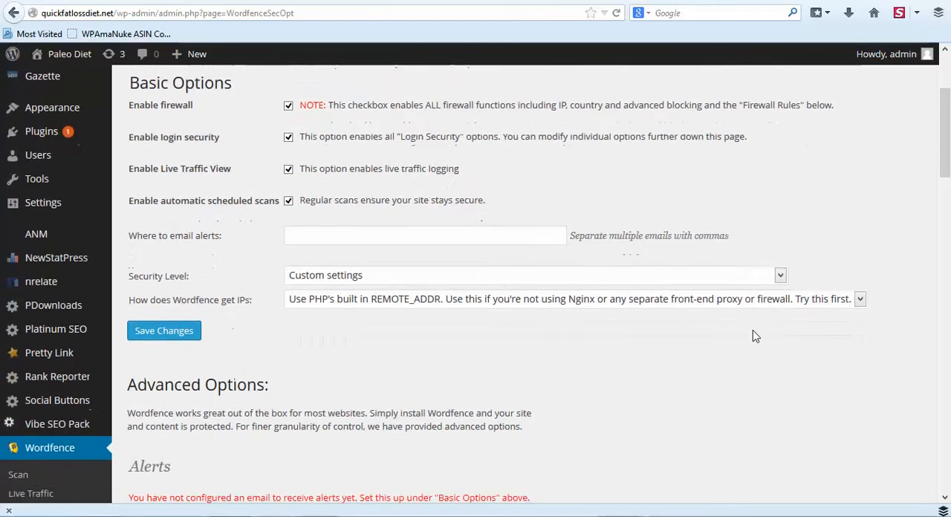
{"action": "scroll", "coordinate": [756, 336], "scroll_direction": "down", "scroll_amount": 8}
{"action": "scroll", "coordinate": [758, 327], "scroll_direction": "up", "scroll_amount": 6}
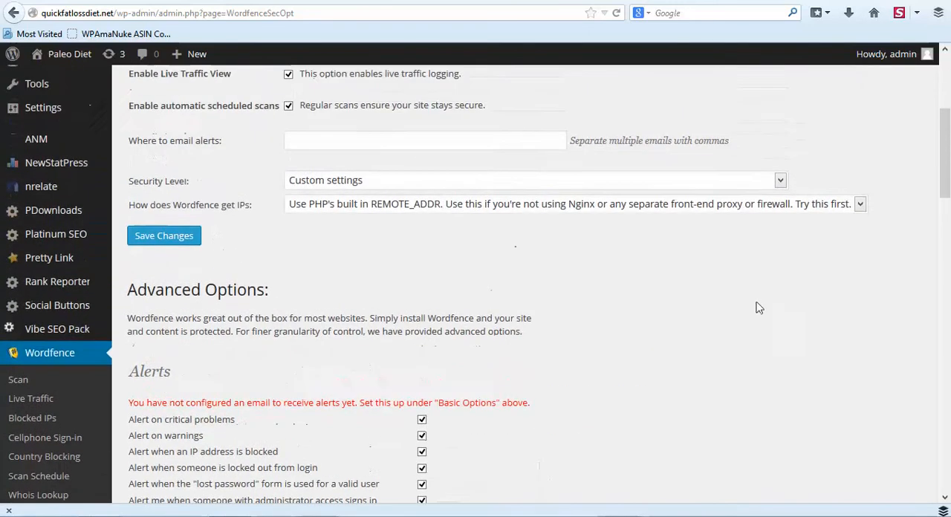
{"action": "scroll", "coordinate": [826, 265], "scroll_direction": "up", "scroll_amount": 4}
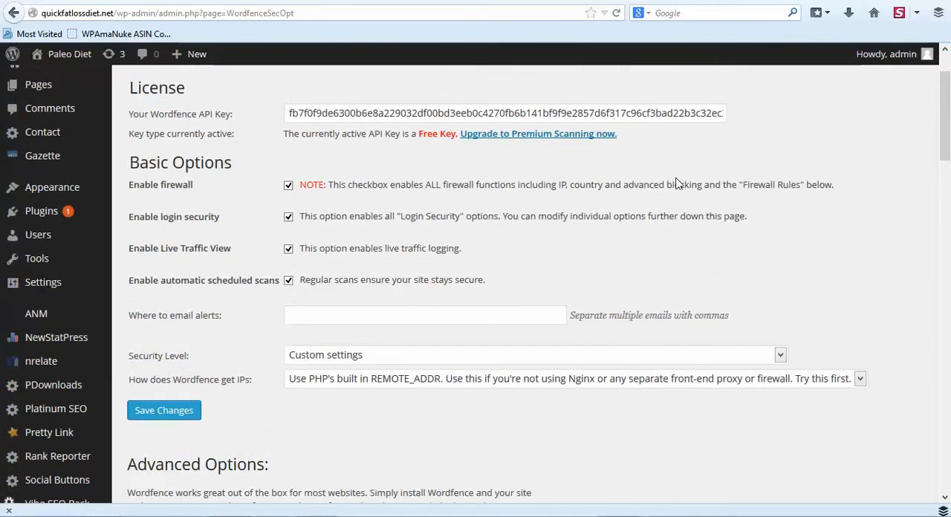
{"action": "scroll", "coordinate": [784, 163], "scroll_direction": "up", "scroll_amount": 2}
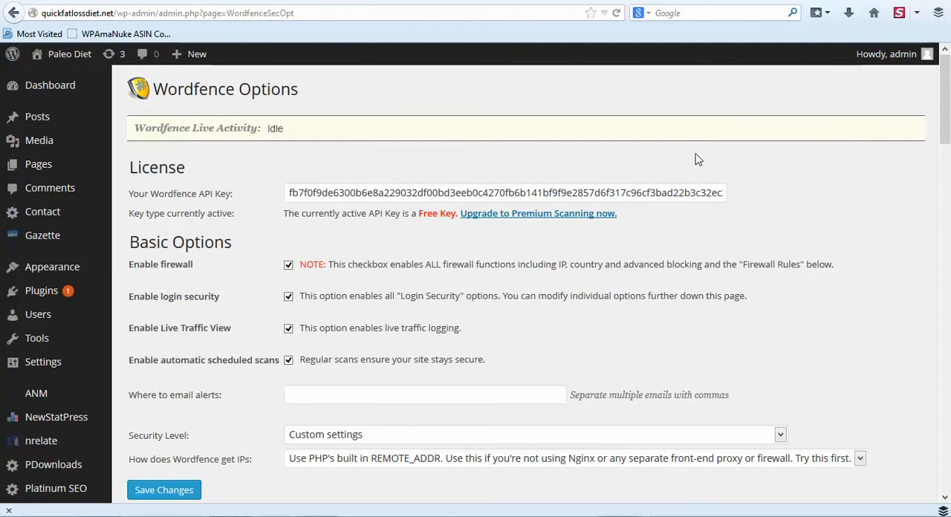